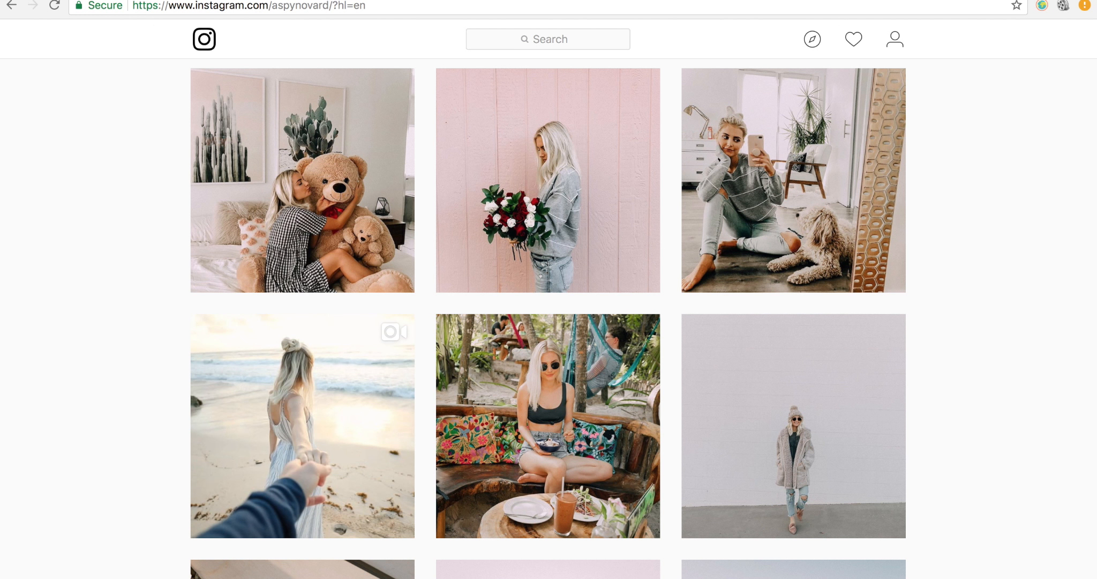
# - Look over the photographer's Instagram profile and examine the photo style of the aspynovard feed
pyautogui.click(294, 0)
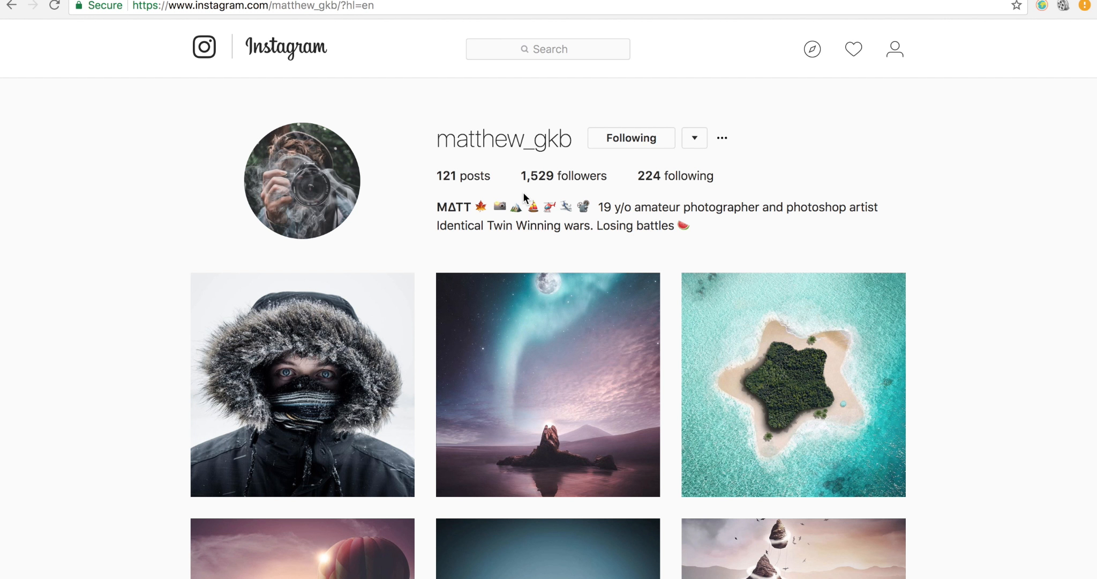
pyautogui.scroll(-7, 594, 182)
pyautogui.scroll(8, 595, 183)
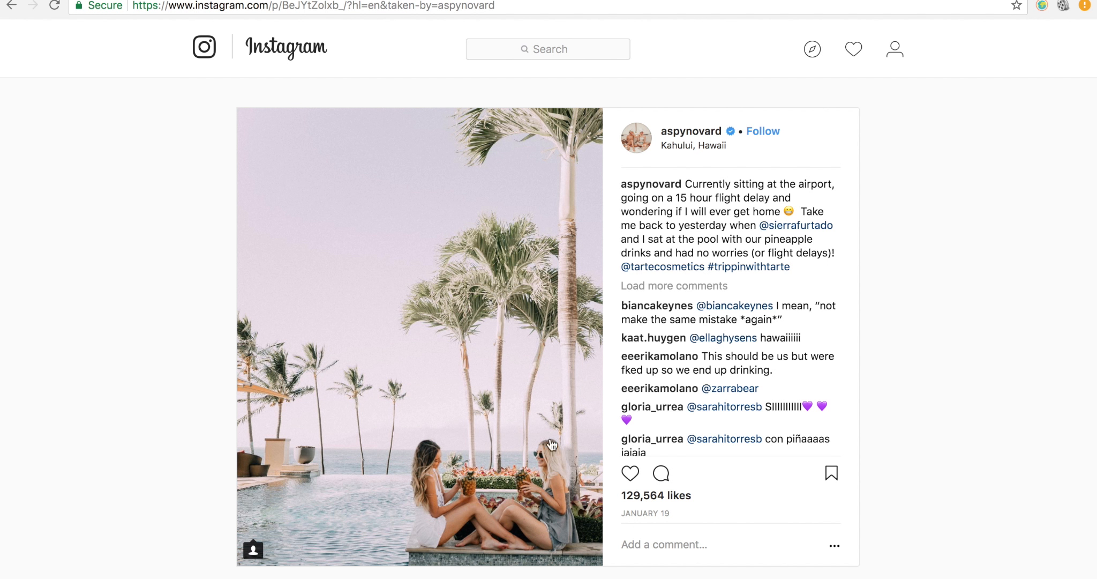
pyautogui.press('Escape')
pyautogui.scroll(-10, 522, 438)
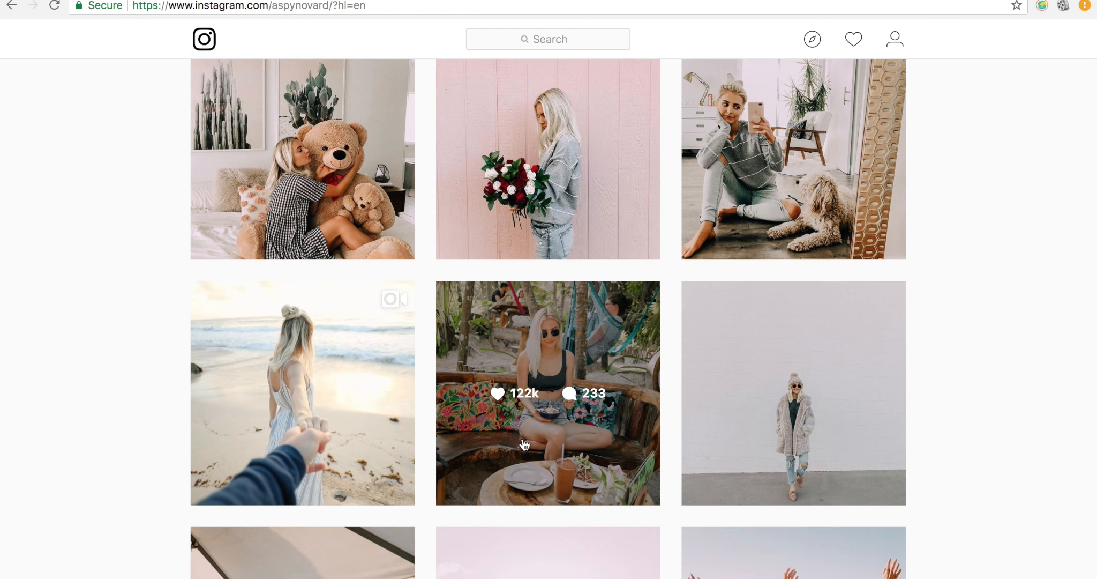
pyautogui.scroll(-10, 522, 438)
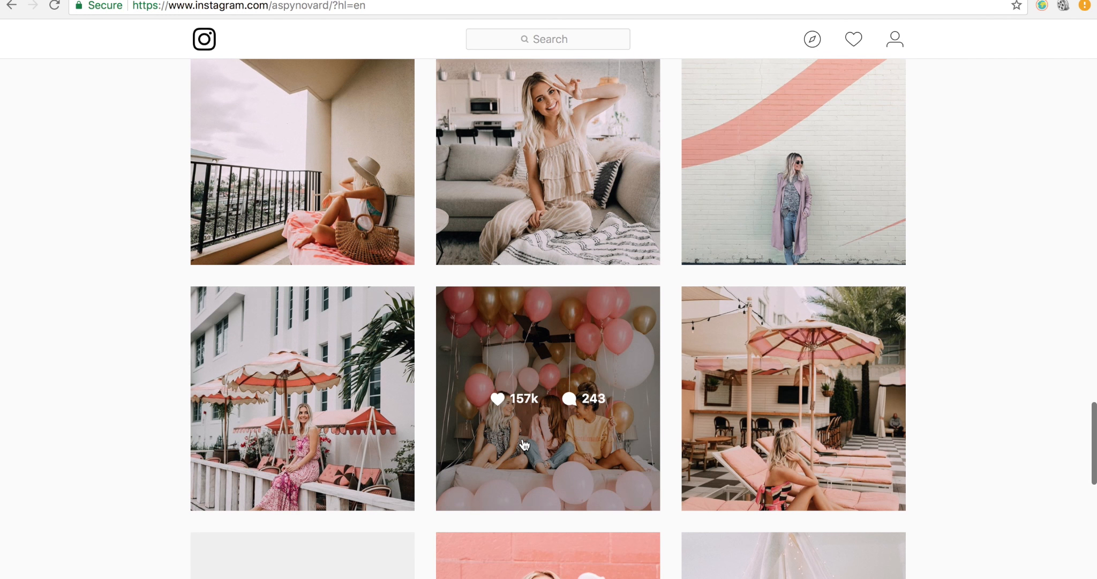
pyautogui.scroll(-5, 524, 445)
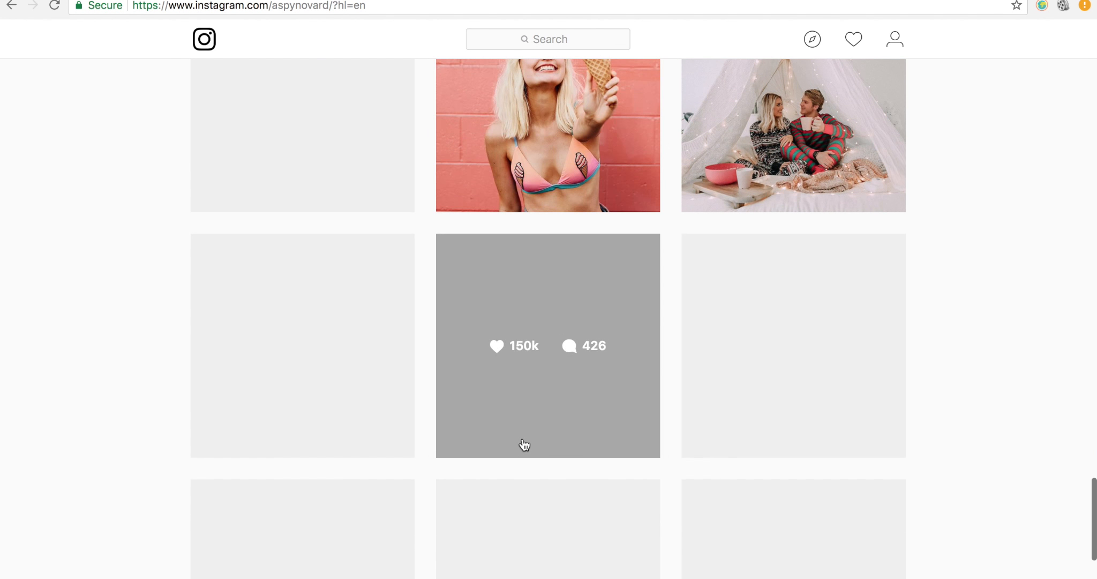
pyautogui.scroll(15, 524, 445)
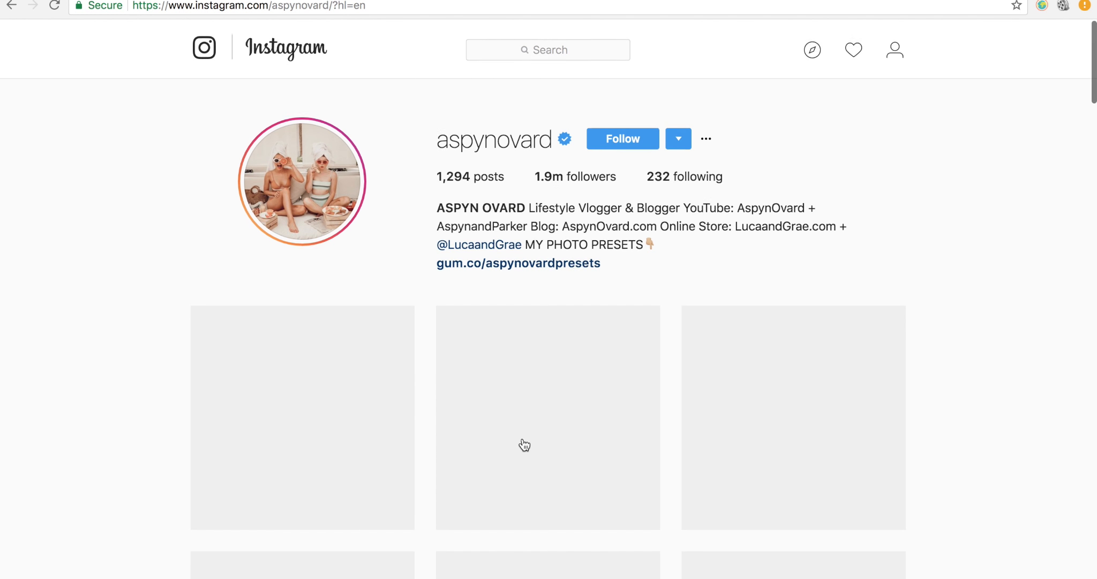
pyautogui.hotkey('ctrl', 'Tab')
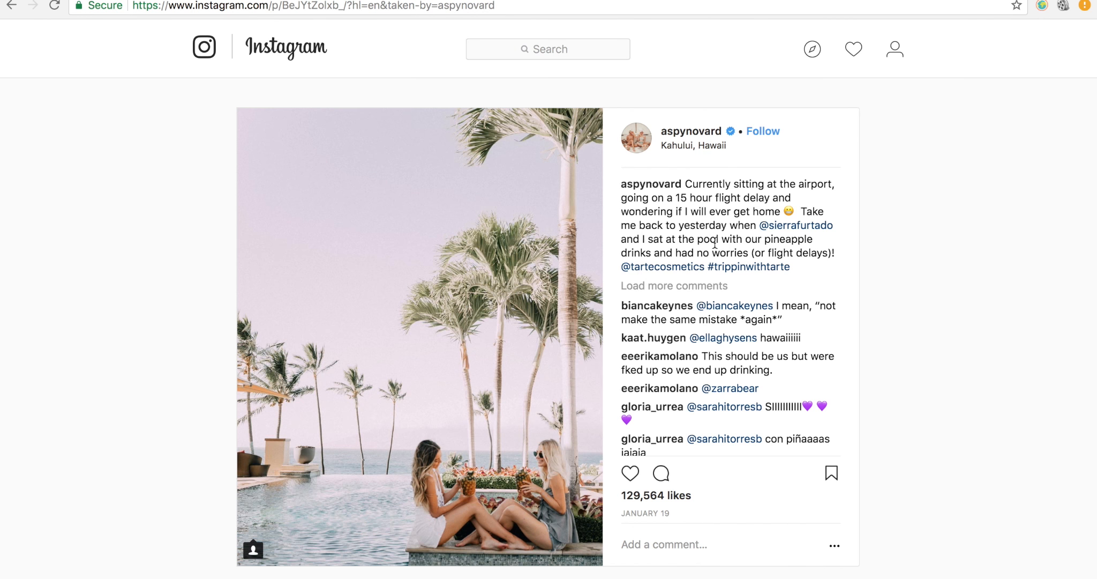
# - Compare the aspynovard palm-tree pool post with the unedited IMG_0941.CR2 photo in Lightroom
pyautogui.hotkey('ctrl', 'Right')
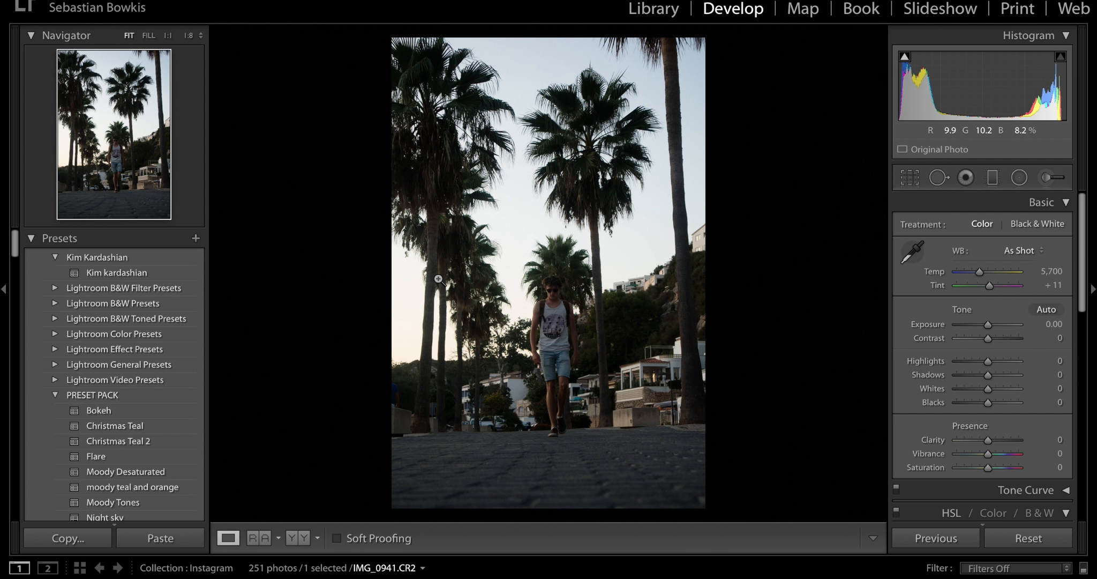
pyautogui.hotkey('ctrl', 'Left')
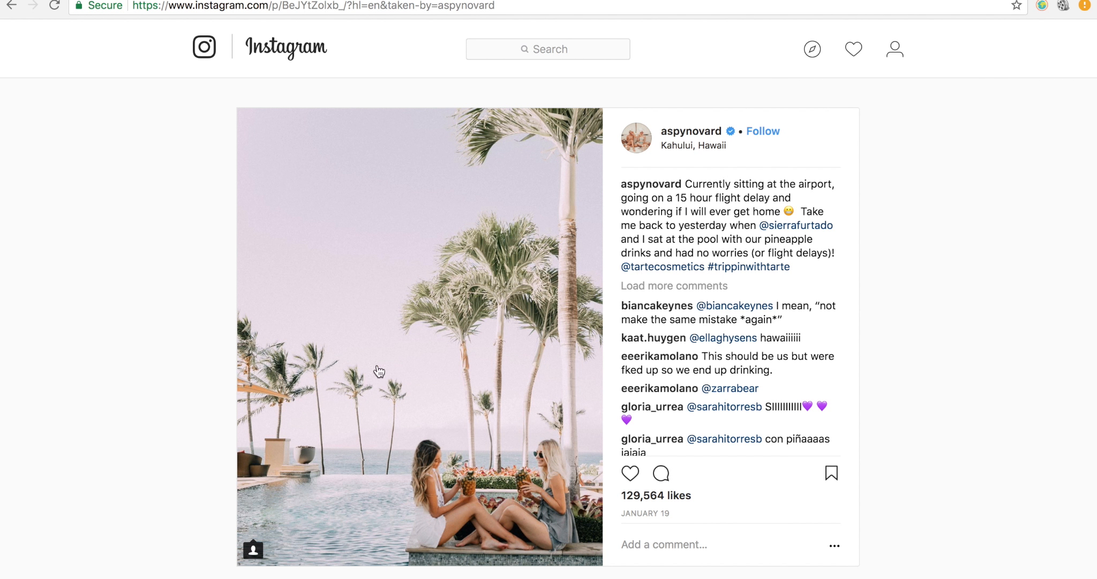
pyautogui.hotkey('ctrl', 'Right')
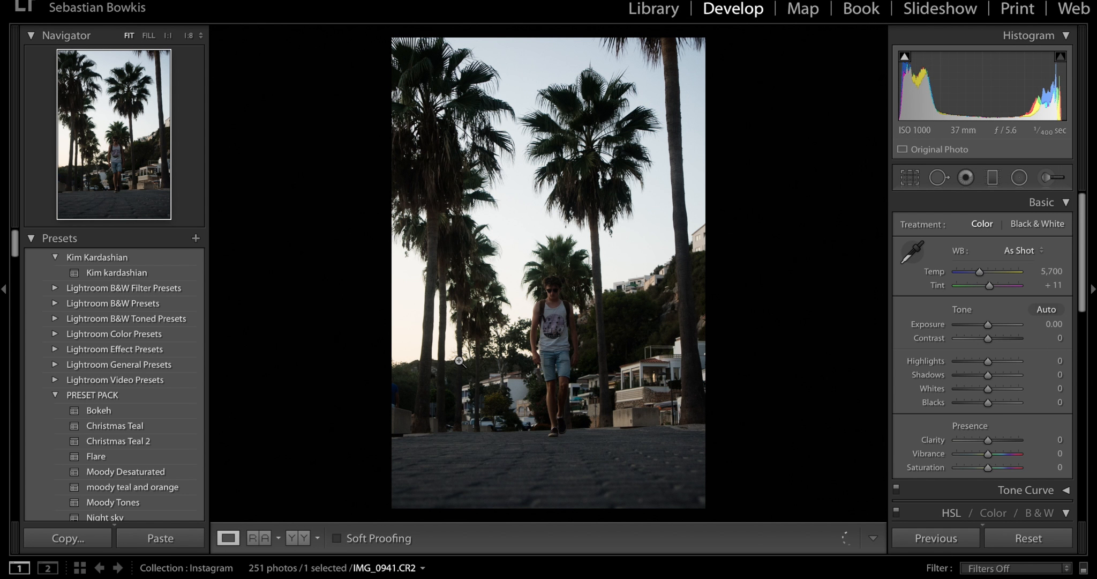
pyautogui.hotkey('ctrl', 'Left')
pyautogui.hotkey('ctrl', 'Right')
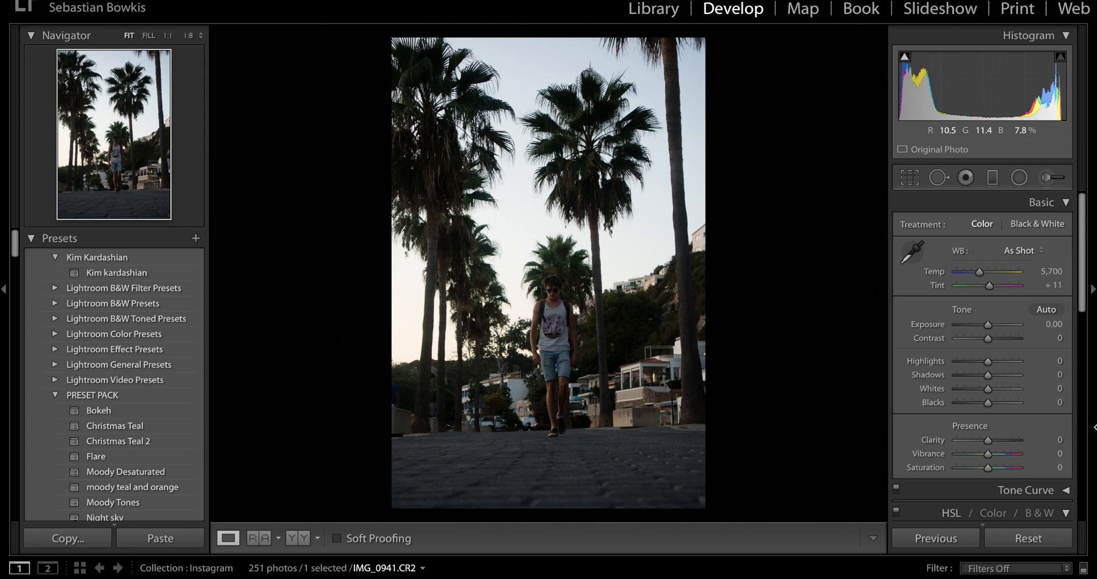
# - Set the photo's Shadows to +100, Whites to +11, Blacks to −8, Exposure to +0.25 and Highlights to −35
pyautogui.moveTo(990, 376); pyautogui.dragTo(1041, 376)
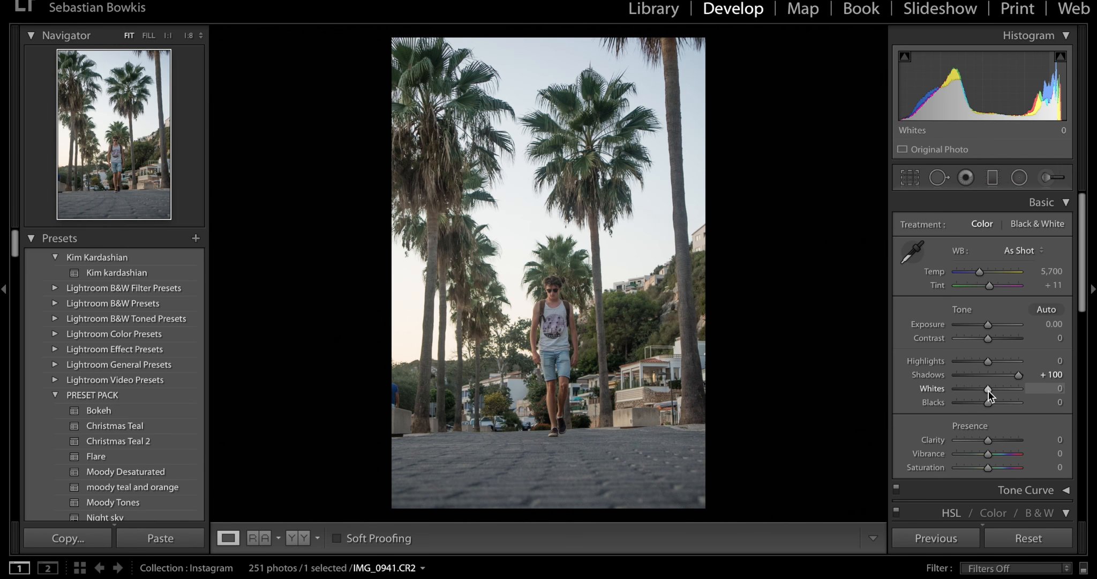
pyautogui.moveTo(988, 390); pyautogui.dragTo(984, 404)
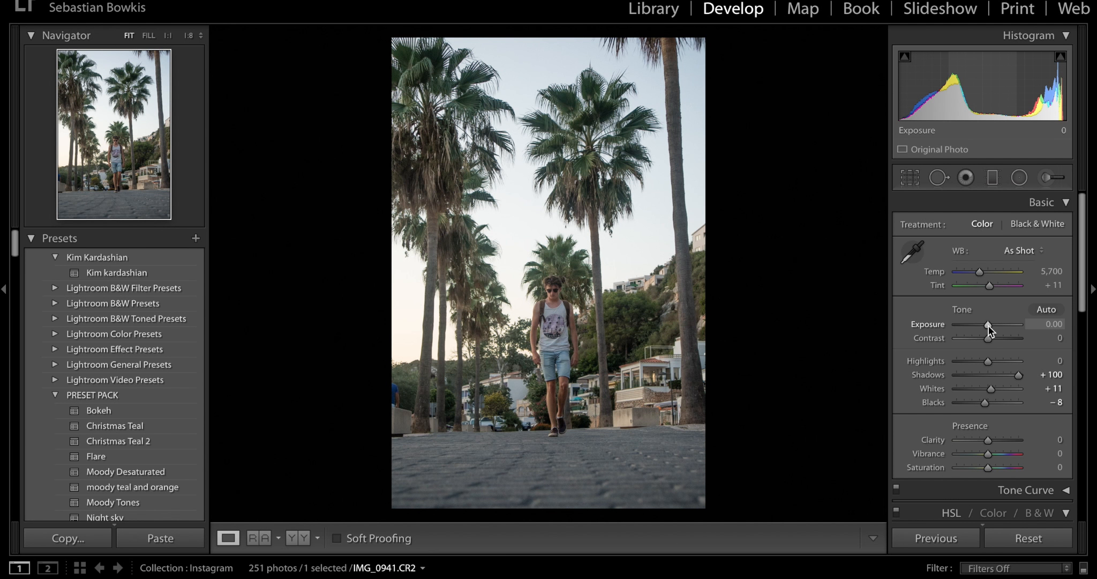
pyautogui.moveTo(989, 325); pyautogui.dragTo(990, 324)
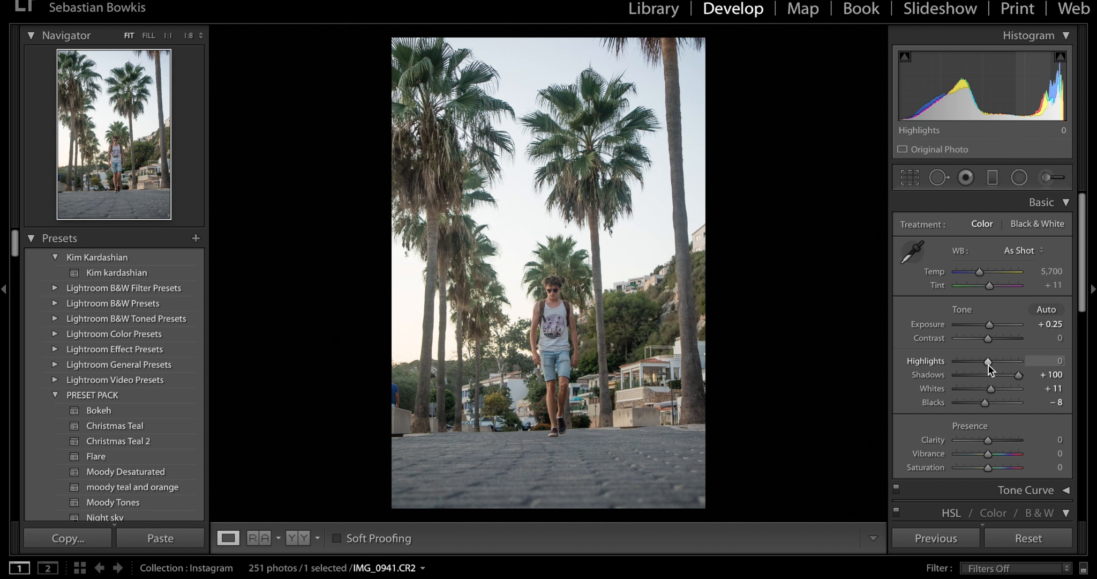
pyautogui.moveTo(985, 365)
pyautogui.mouseDown()
pyautogui.moveTo(966, 365)
pyautogui.moveTo(977, 366)
pyautogui.mouseUp()
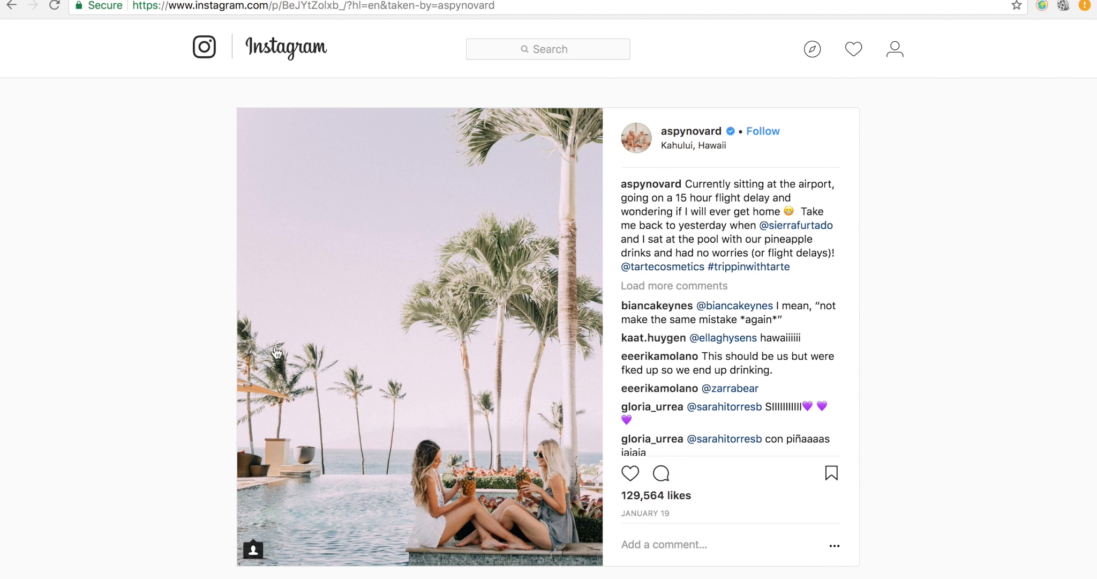
# - Consult the aspynovard feed as a reference and set the photo's Contrast to −24 in Lightroom
pyautogui.click(648, 151)
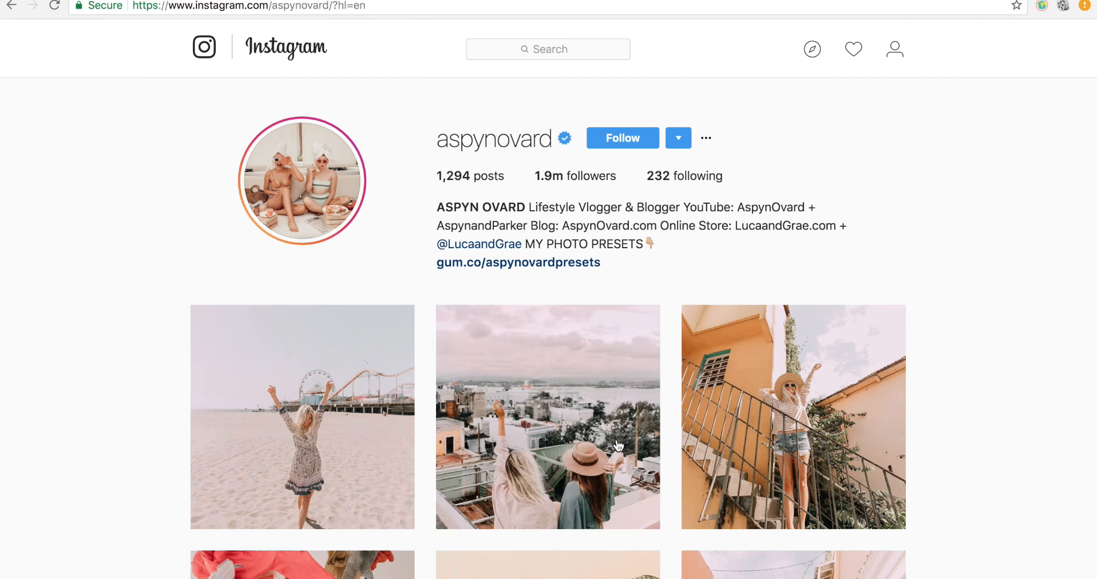
pyautogui.scroll(-5, 862, 435)
pyautogui.scroll(-2, 860, 435)
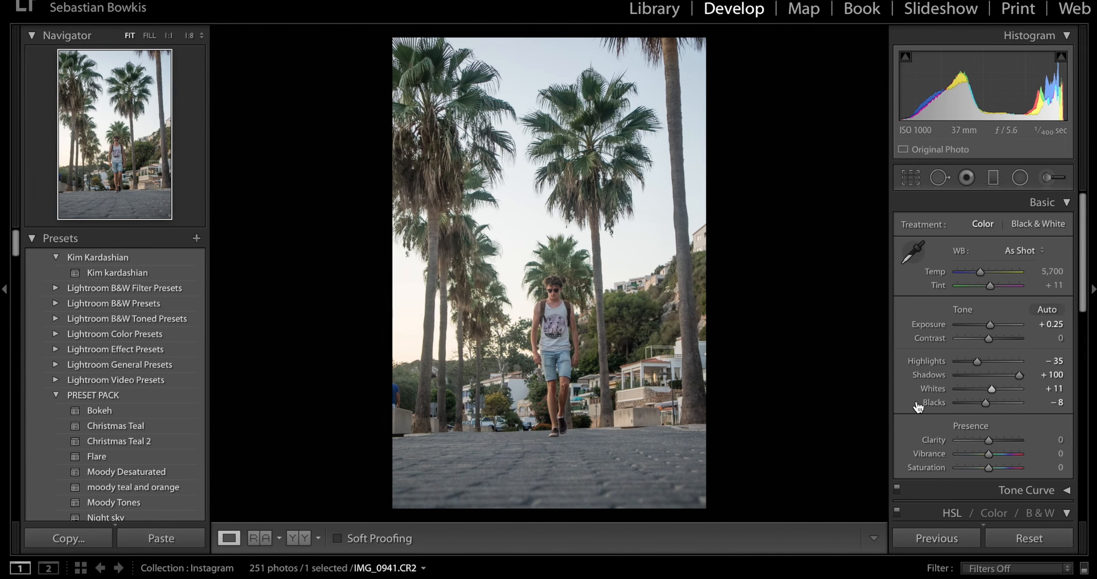
pyautogui.click(980, 340)
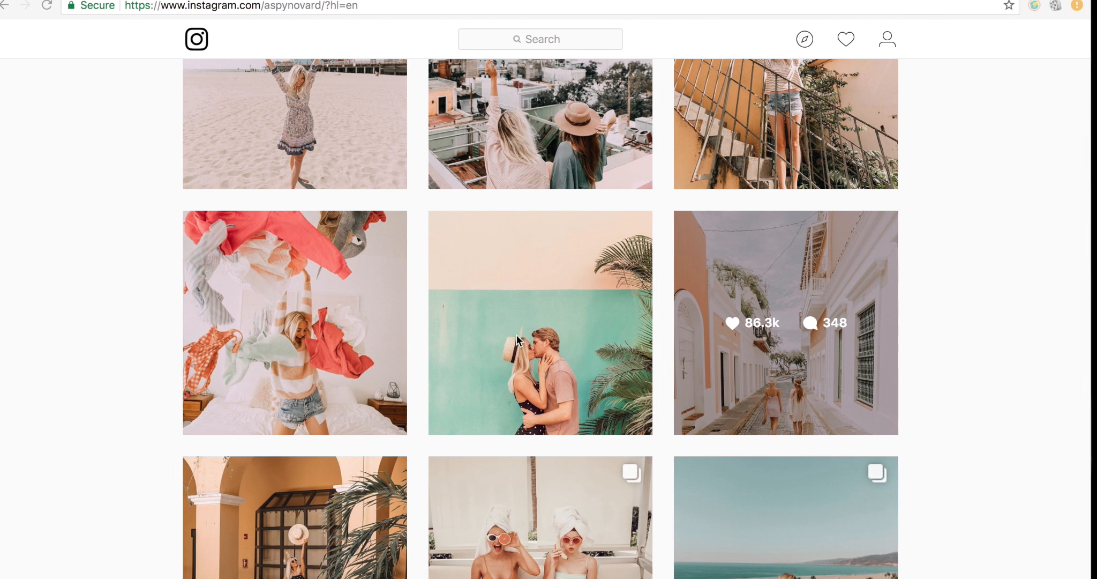
# - Check more of the reference feed and set the photo's Clarity to −13, Vibrance to +28 and Saturation to −15
pyautogui.scroll(-6, 518, 337)
pyautogui.scroll(-3, 519, 337)
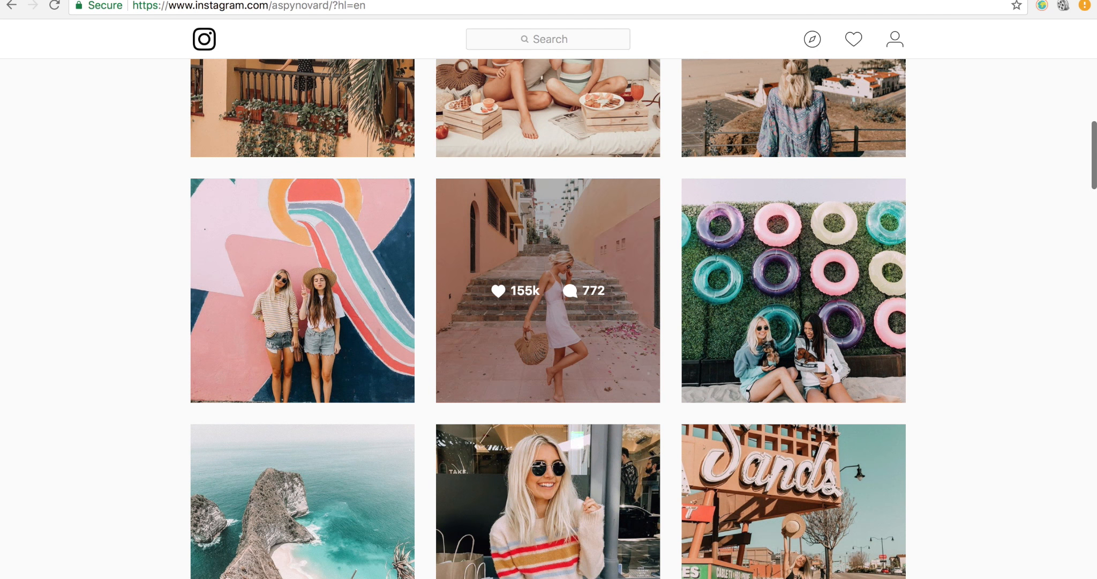
pyautogui.scroll(-3, 270, 485)
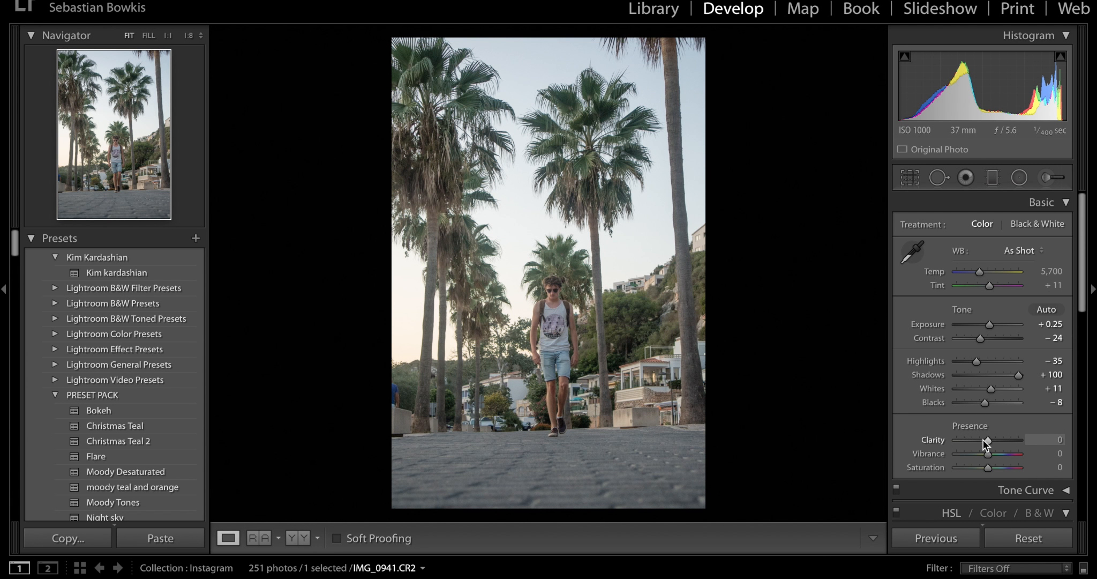
pyautogui.moveTo(987, 440); pyautogui.dragTo(980, 440)
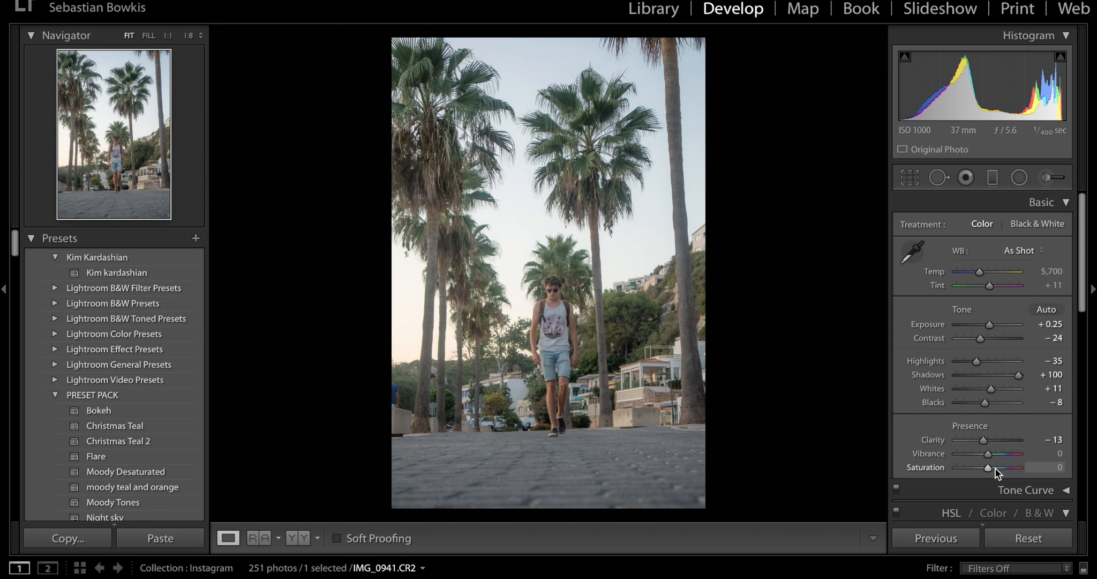
pyautogui.click(996, 467)
pyautogui.click(974, 453)
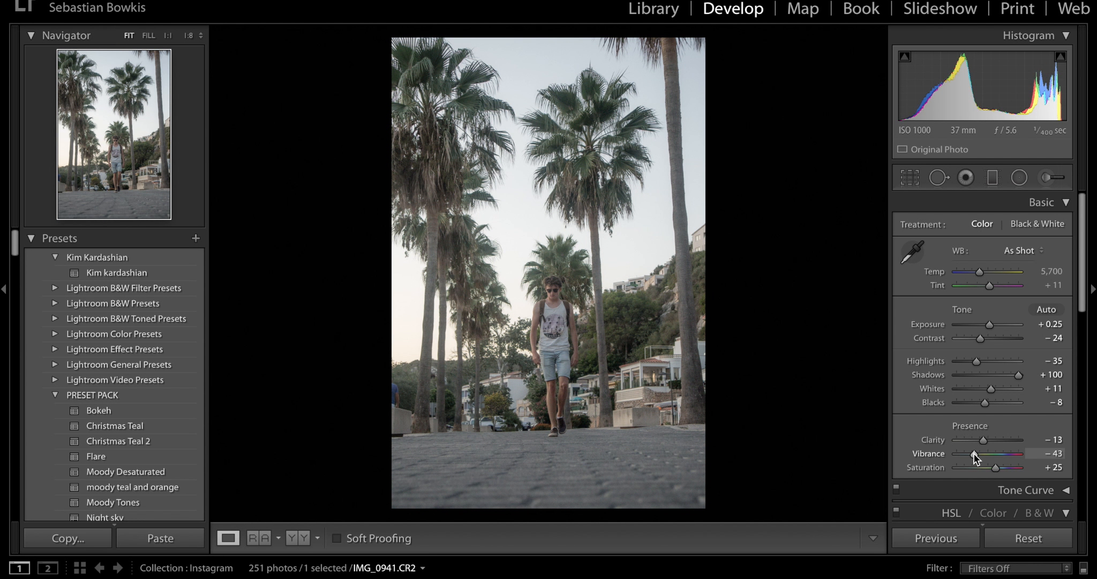
pyautogui.moveTo(974, 453)
pyautogui.mouseDown()
pyautogui.moveTo(998, 455)
pyautogui.moveTo(983, 469)
pyautogui.mouseUp()
pyautogui.click(985, 469)
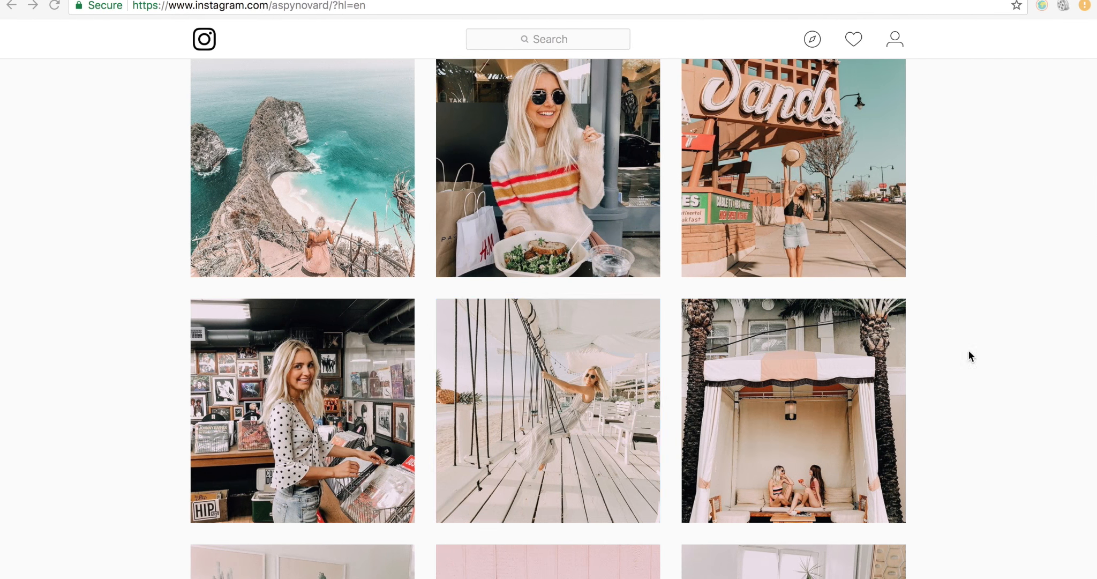
# - Review the reference feed's colors and raise the photo's white balance Tint to +34
pyautogui.scroll(10, 968, 350)
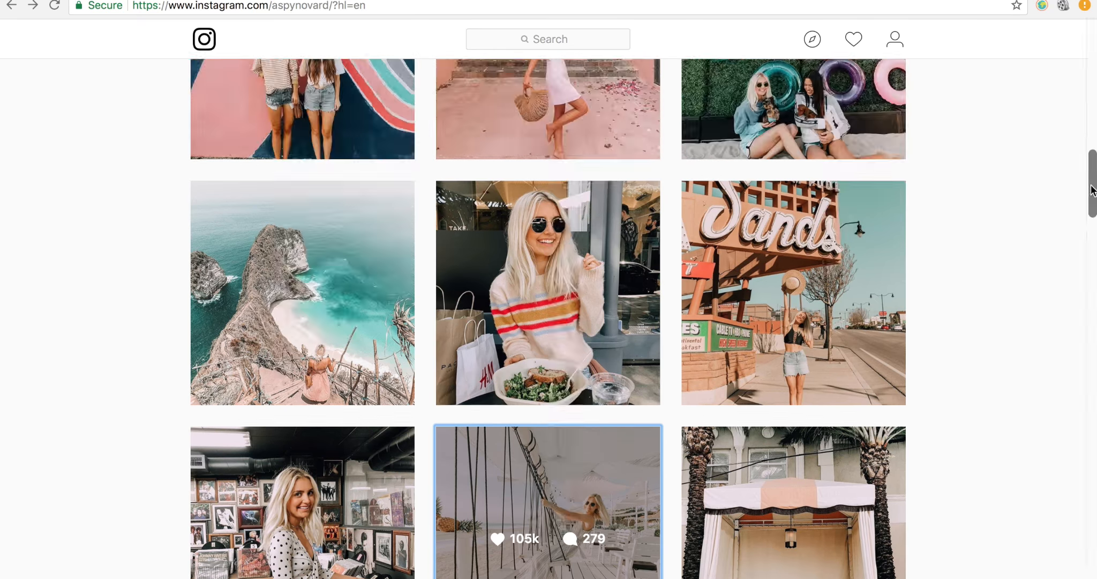
pyautogui.scroll(-1, 1093, 190)
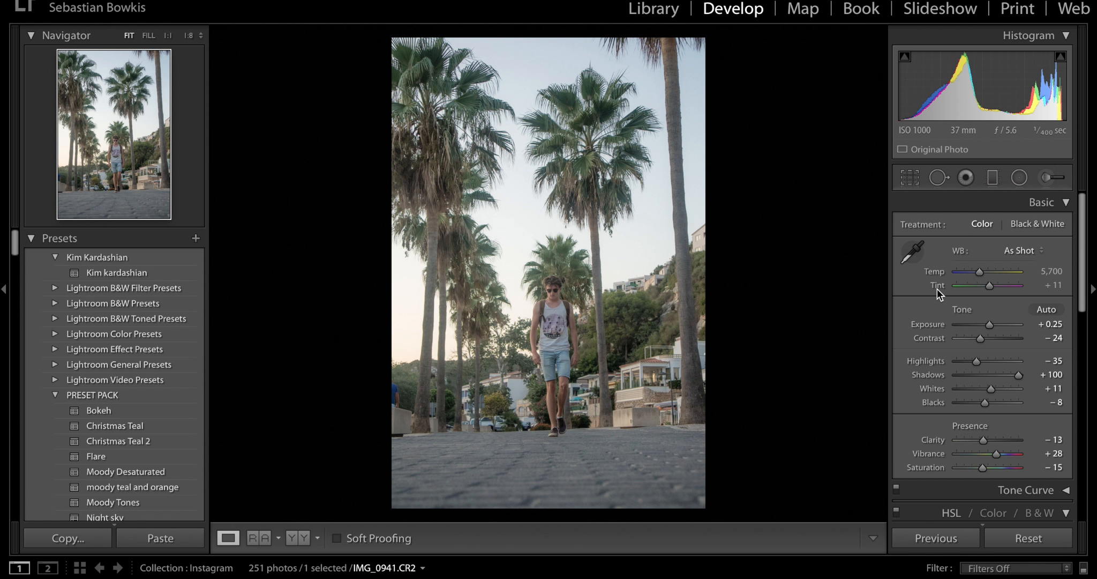
pyautogui.click(1048, 284)
pyautogui.write('20')
pyautogui.press('Return')
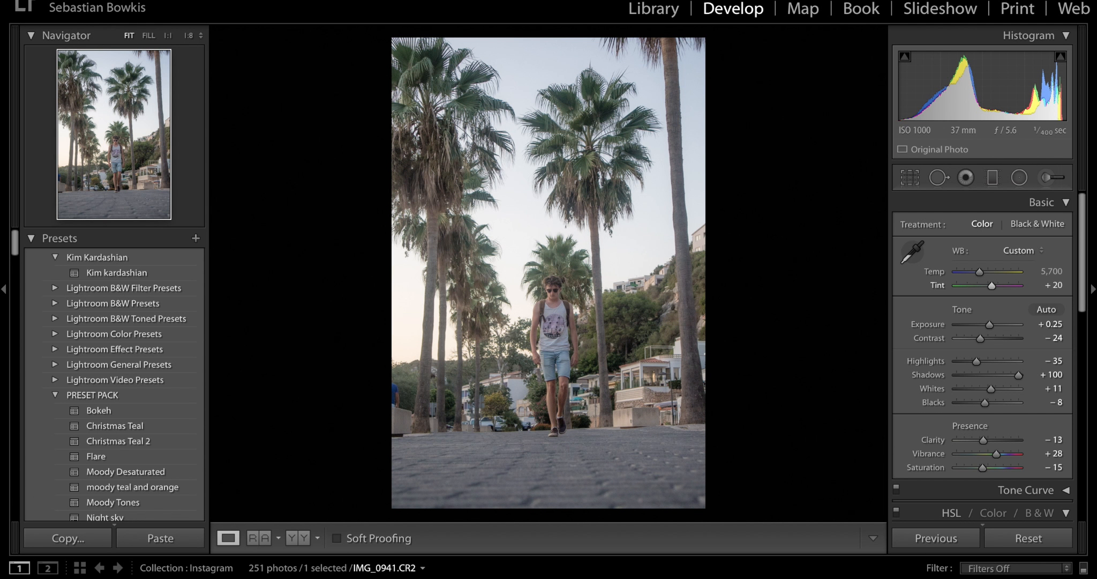
pyautogui.moveTo(993, 285); pyautogui.dragTo(996, 287)
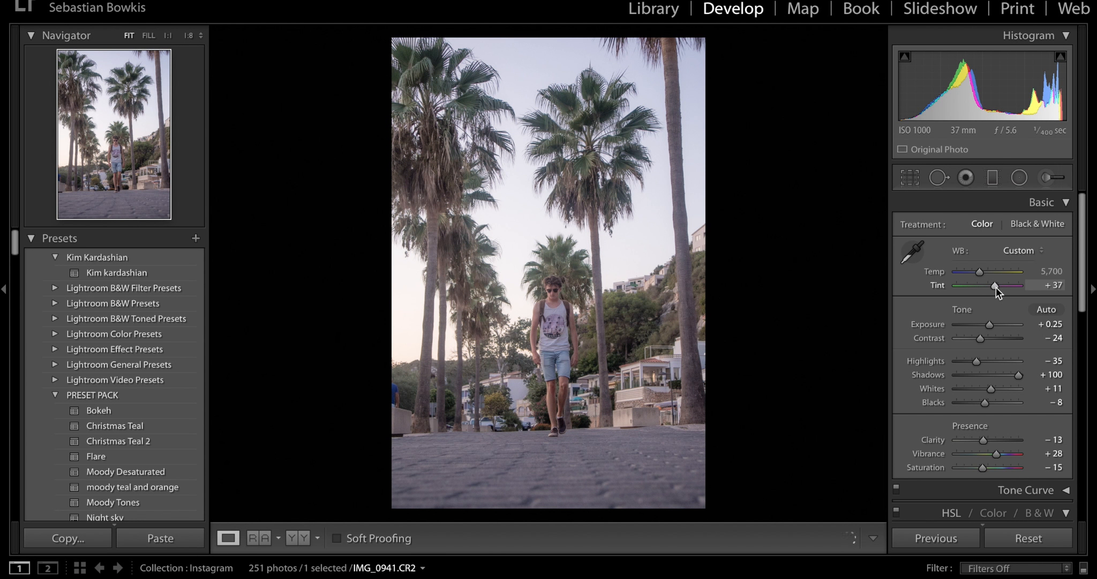
pyautogui.moveTo(999, 286); pyautogui.dragTo(998, 286)
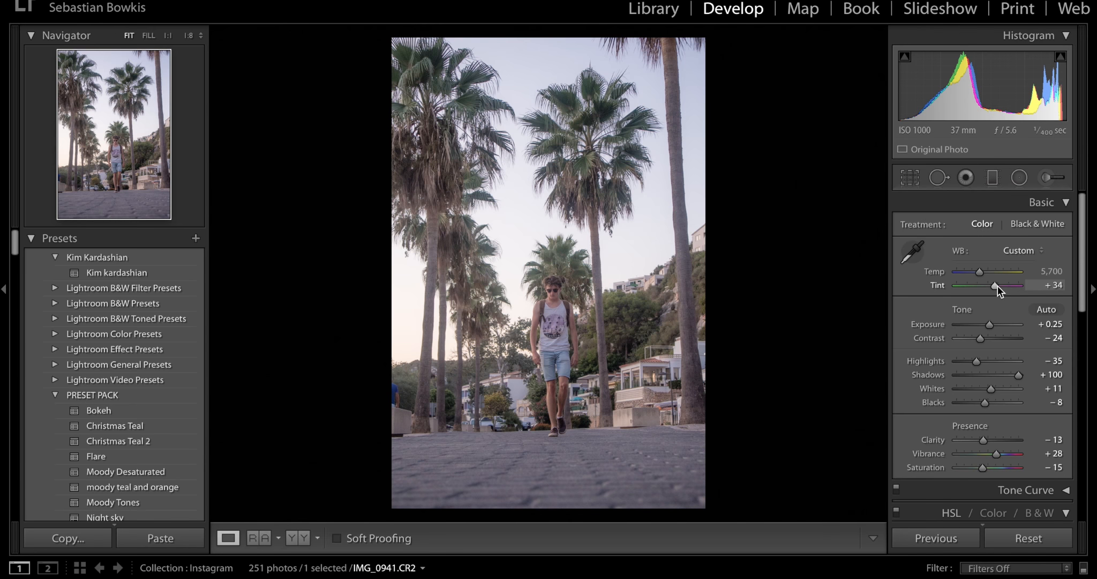
# - Recheck the reference post, set the photo's luminance noise reduction to 20 and slightly increase its color noise reduction
pyautogui.click(1046, 203)
pyautogui.hotkey('ctrl', 'Left')
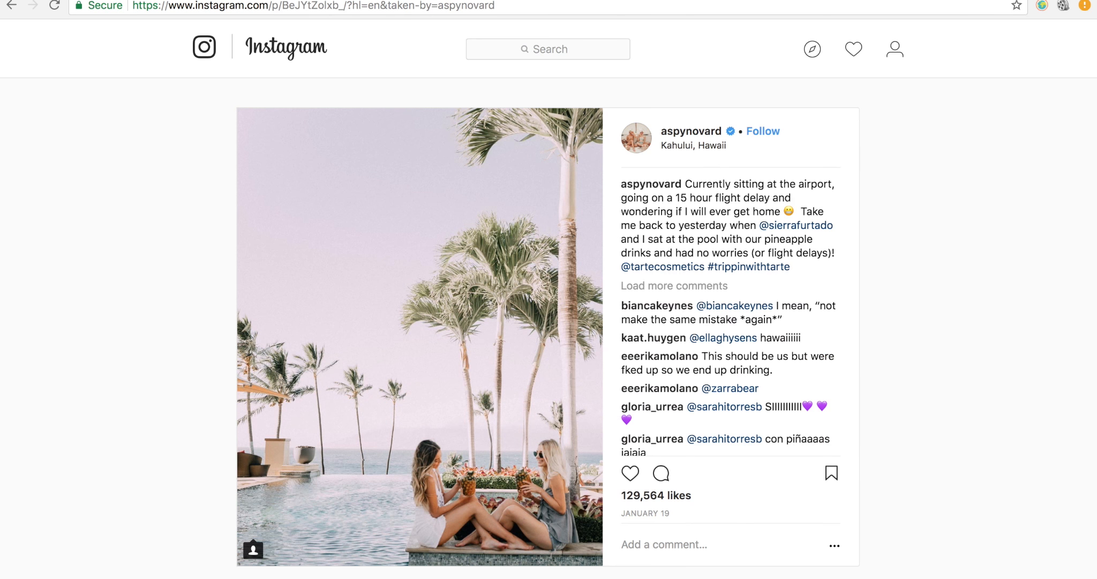
pyautogui.hotkey('ctrl', 'Right')
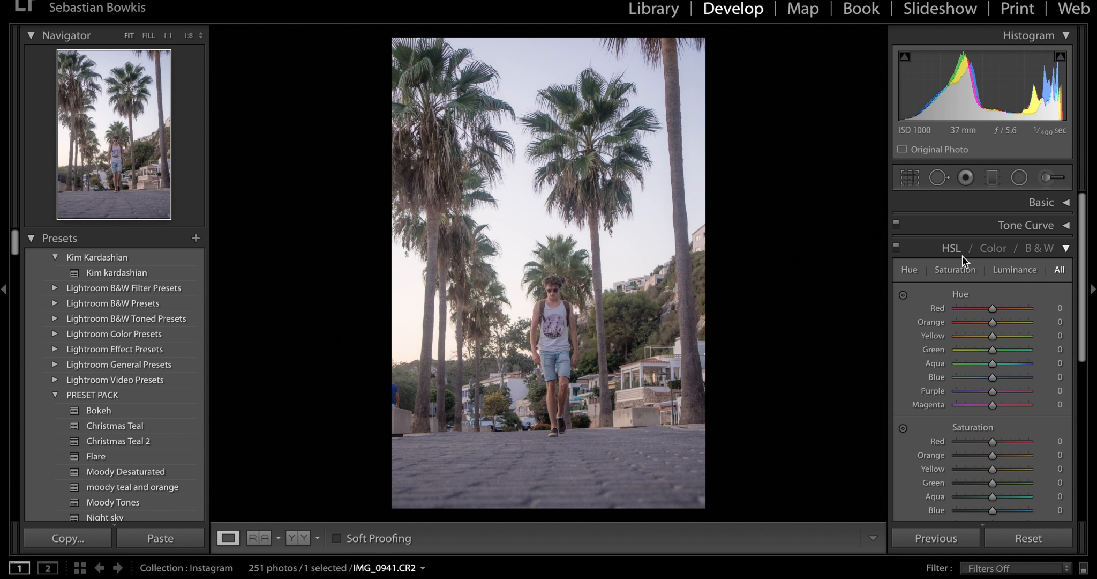
pyautogui.click(1063, 248)
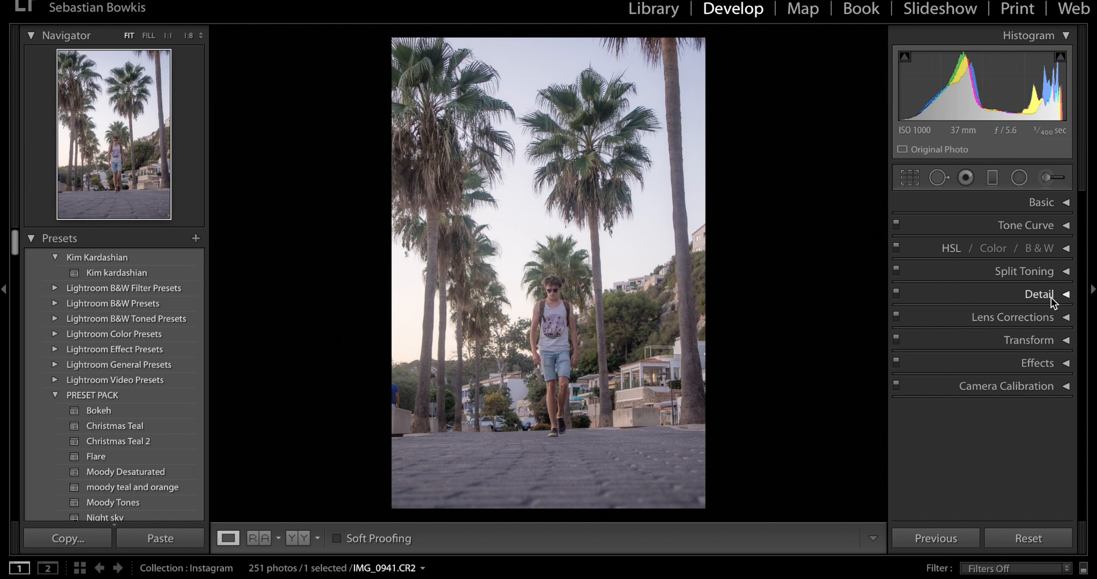
pyautogui.click(1051, 297)
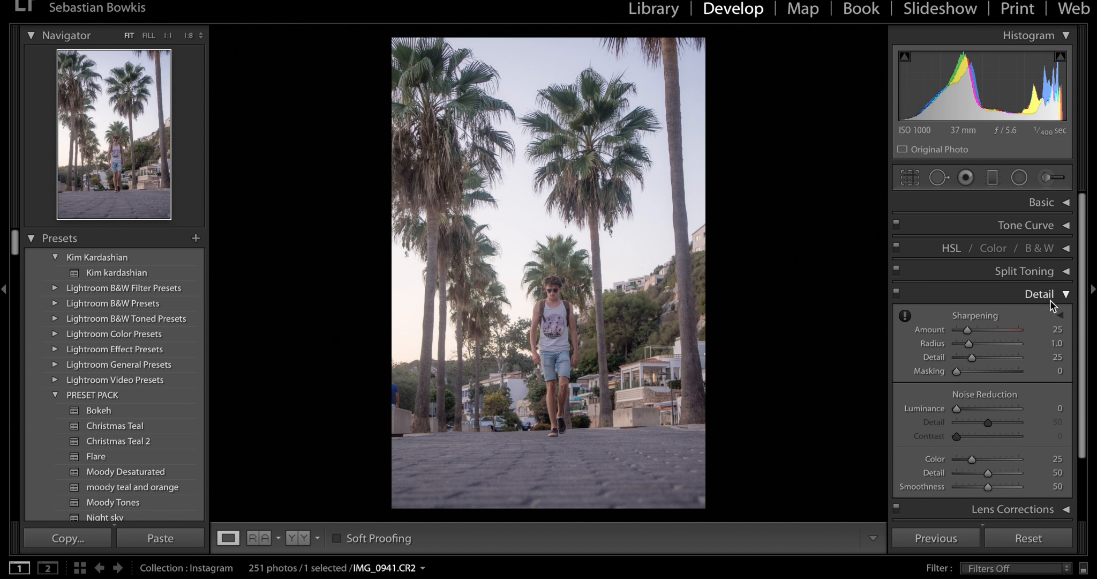
pyautogui.click(975, 409)
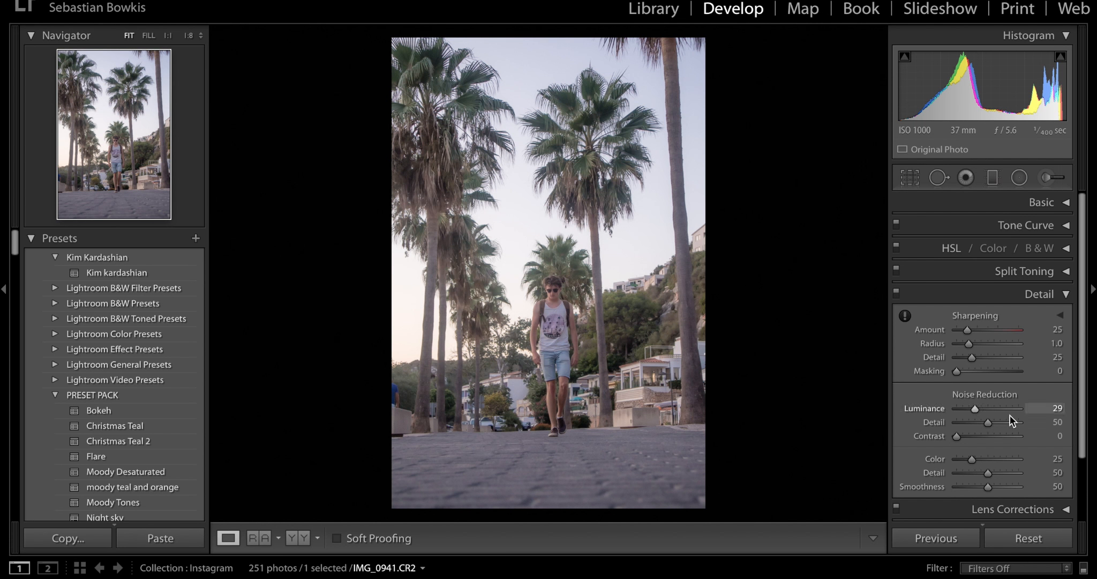
pyautogui.click(970, 409)
pyautogui.moveTo(977, 459); pyautogui.dragTo(983, 459)
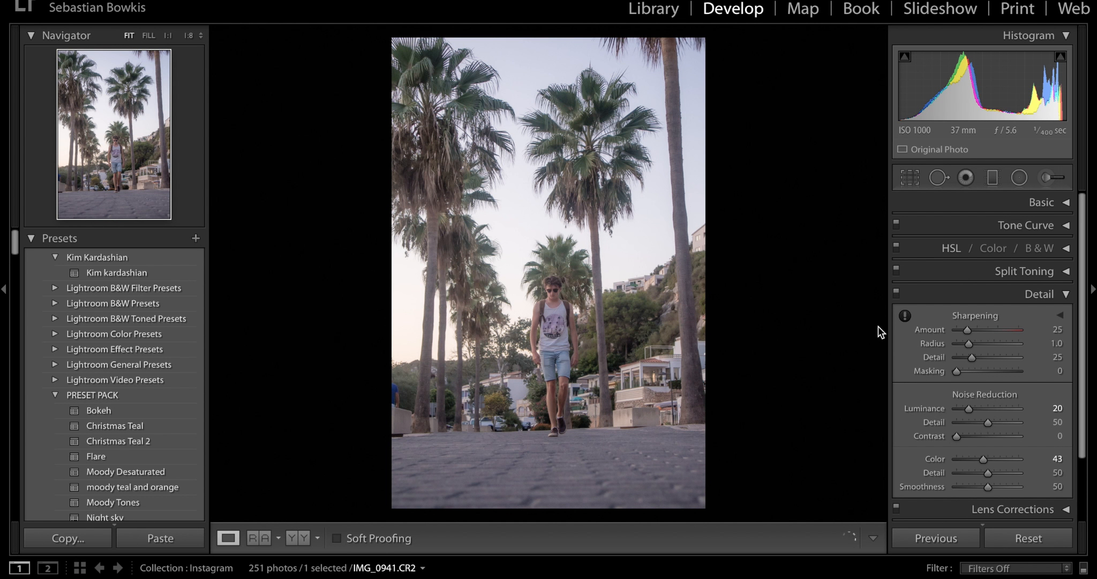
pyautogui.click(1003, 294)
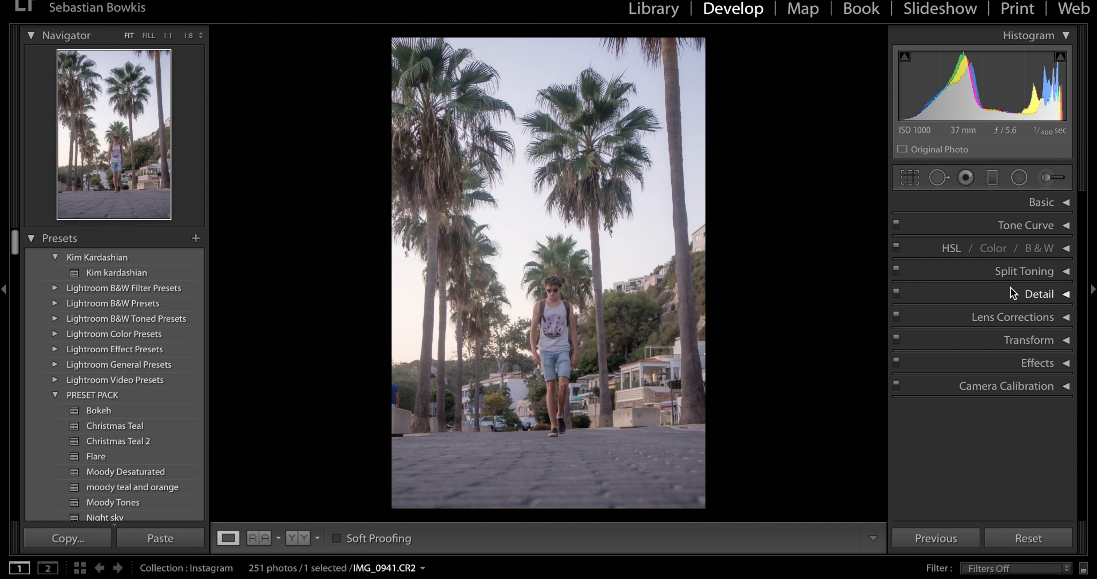
# - Add midtone, highlight and shadow control points along the RGB tone curve, keeping it nearly straight with the highlight point at about 75.7 / 74.1 %
pyautogui.click(1034, 230)
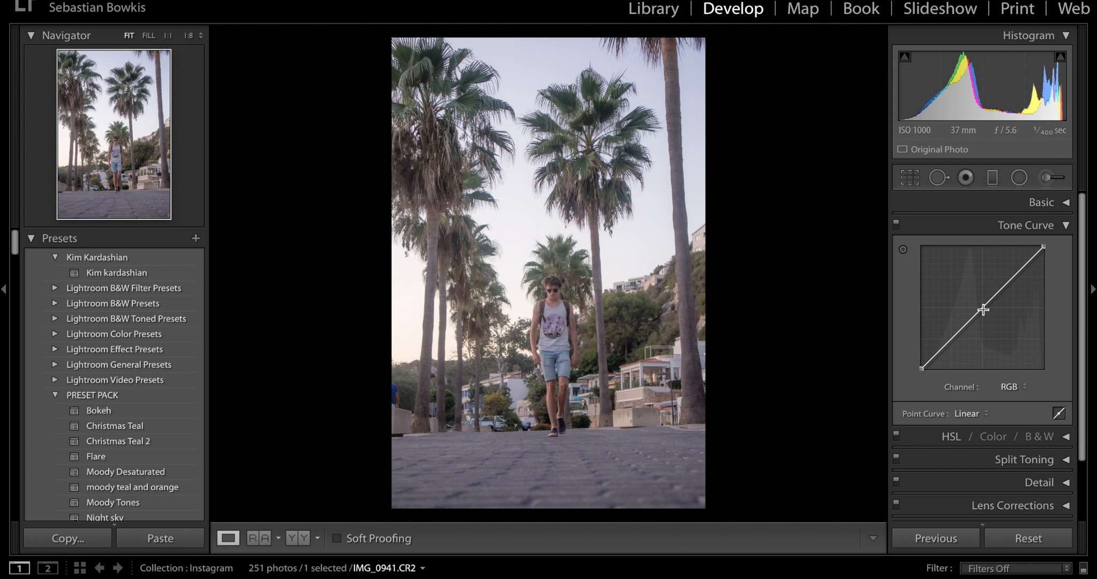
pyautogui.click(983, 308)
pyautogui.click(1015, 277)
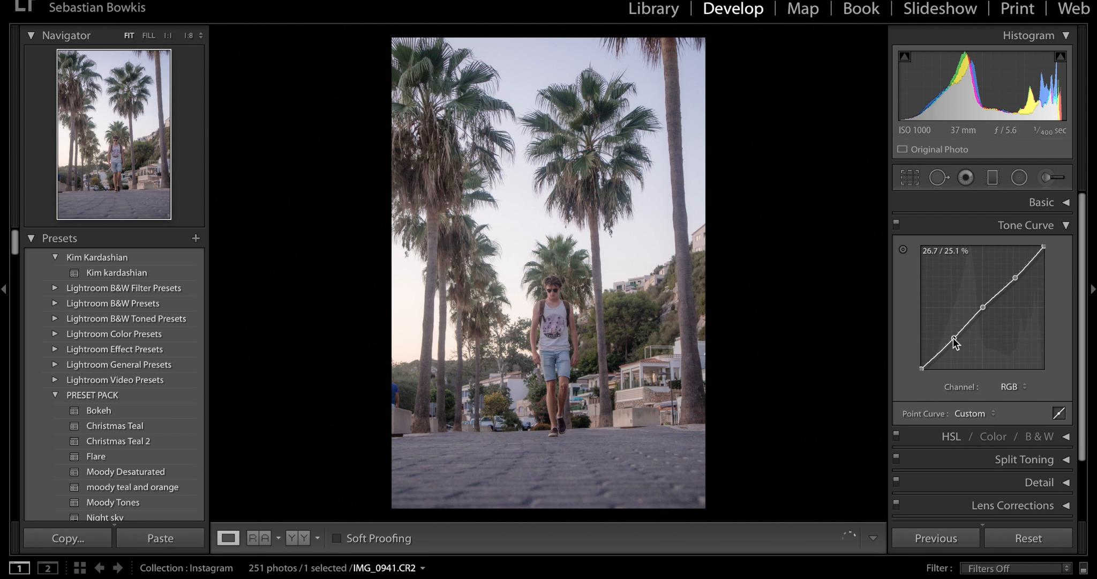
pyautogui.click(953, 338)
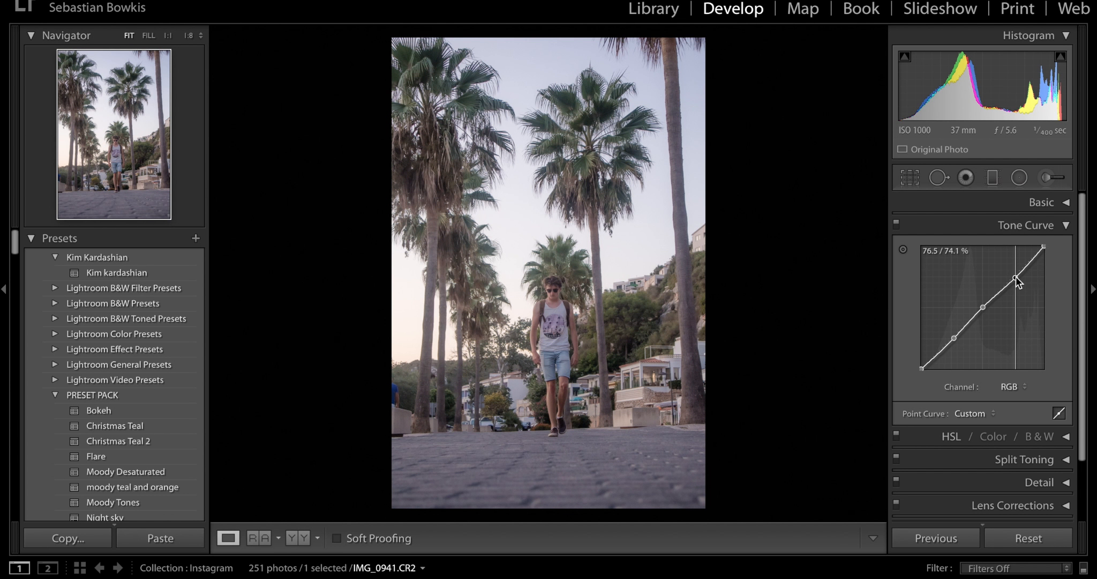
pyautogui.moveTo(1015, 277); pyautogui.dragTo(1014, 277)
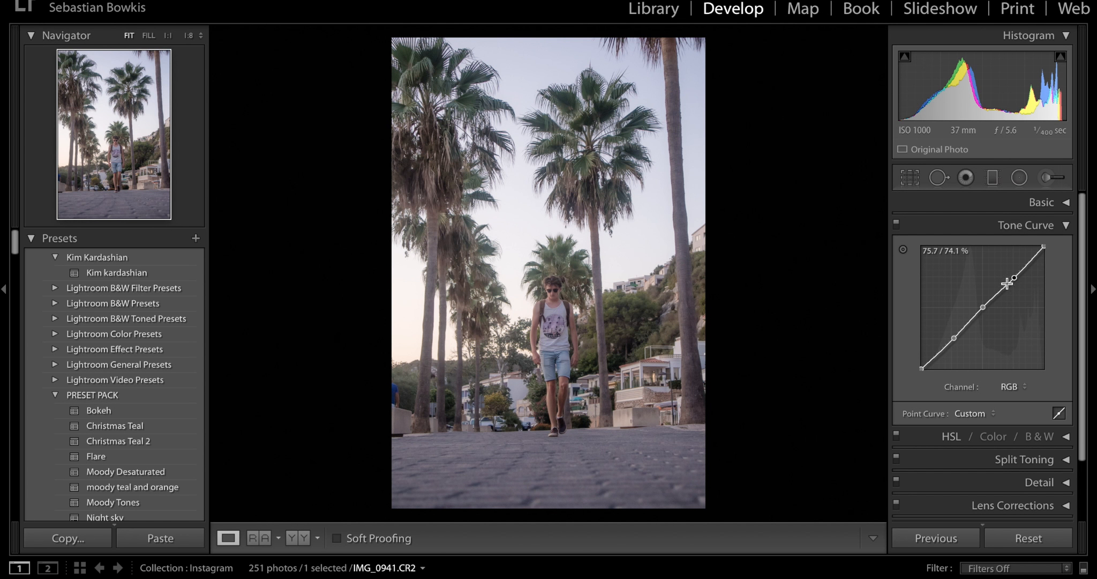
pyautogui.click(954, 337)
# - Fade the RGB tone curve by lowering its white endpoint and raising its black endpoint to about 3.5 / 12.2 %, and compare with the curve off
pyautogui.moveTo(1044, 248); pyautogui.dragTo(1043, 254)
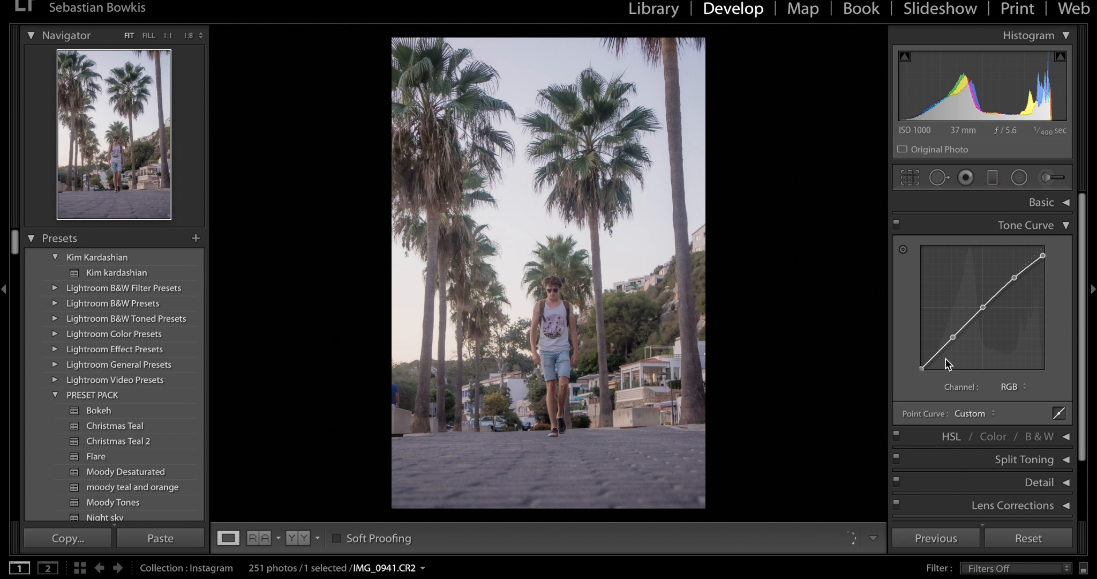
pyautogui.moveTo(922, 368); pyautogui.dragTo(925, 353)
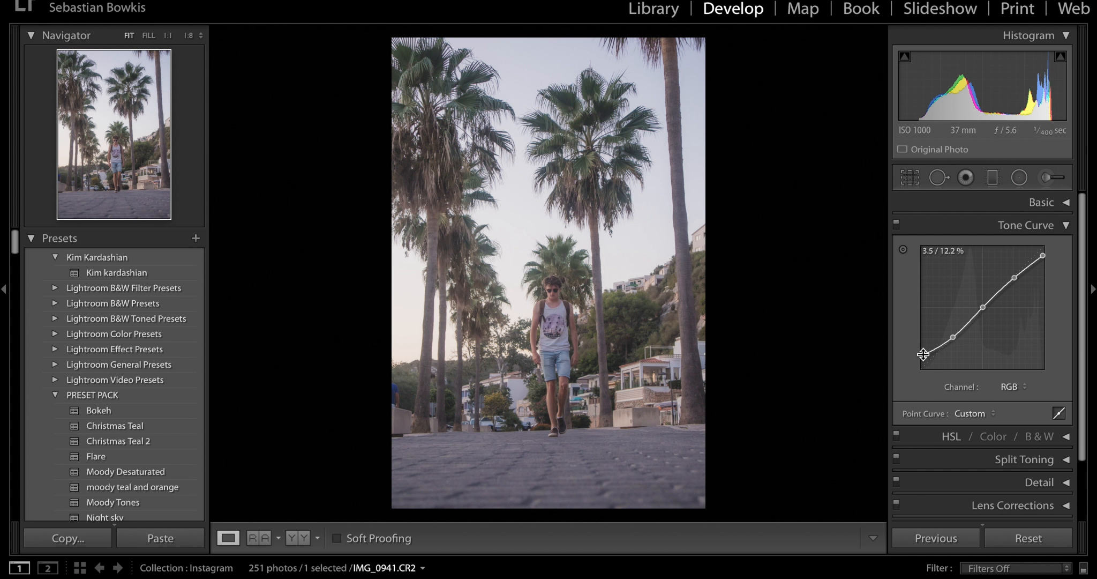
pyautogui.click(896, 223)
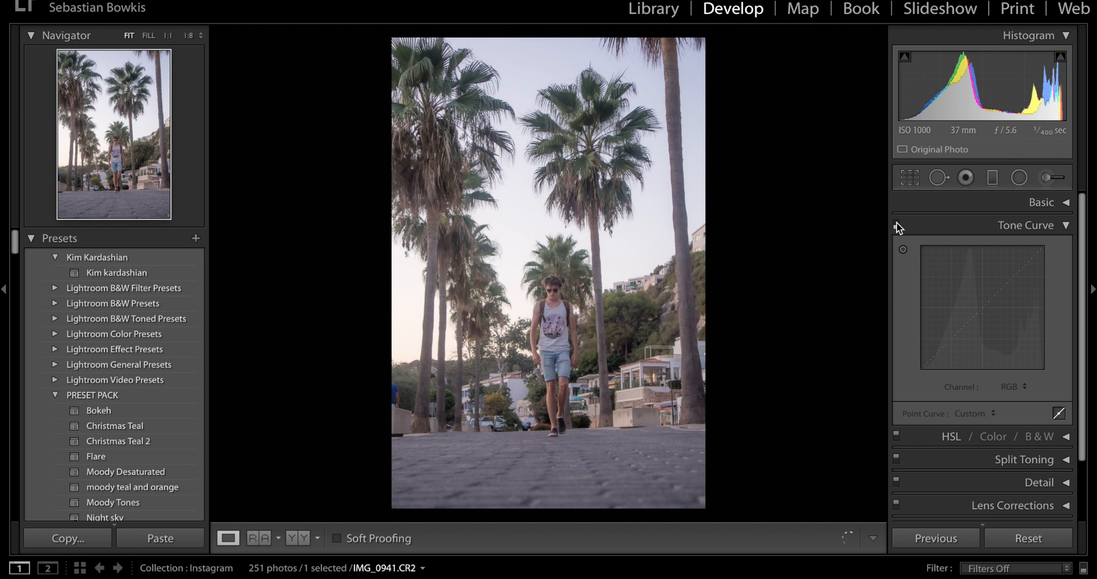
pyautogui.click(897, 223)
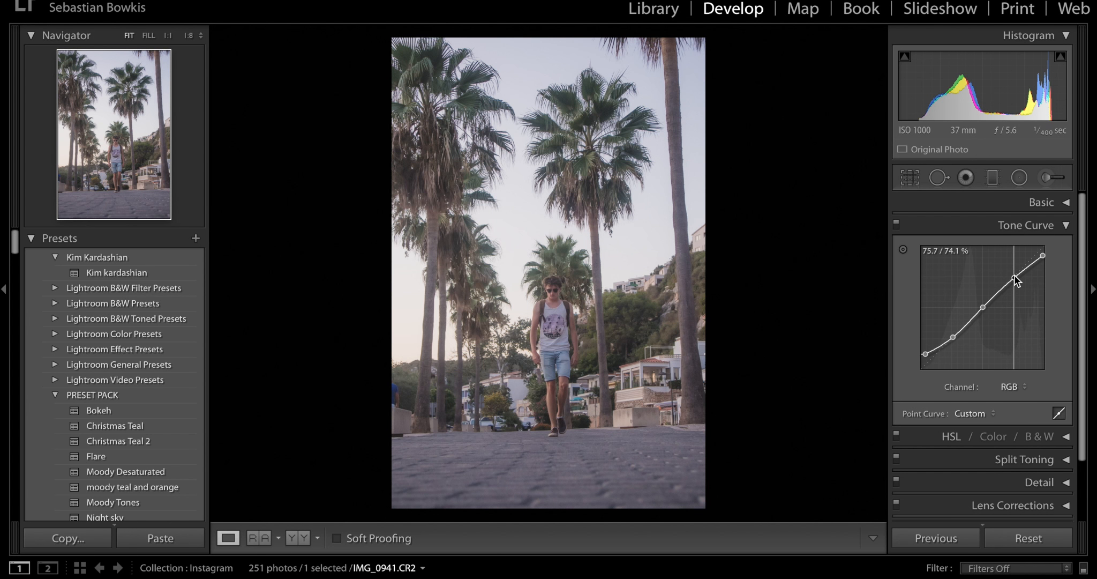
# - Fine-tune the RGB tone curve by slightly lowering the highlight point and nudging the shadow point
pyautogui.moveTo(1014, 276); pyautogui.dragTo(1016, 283)
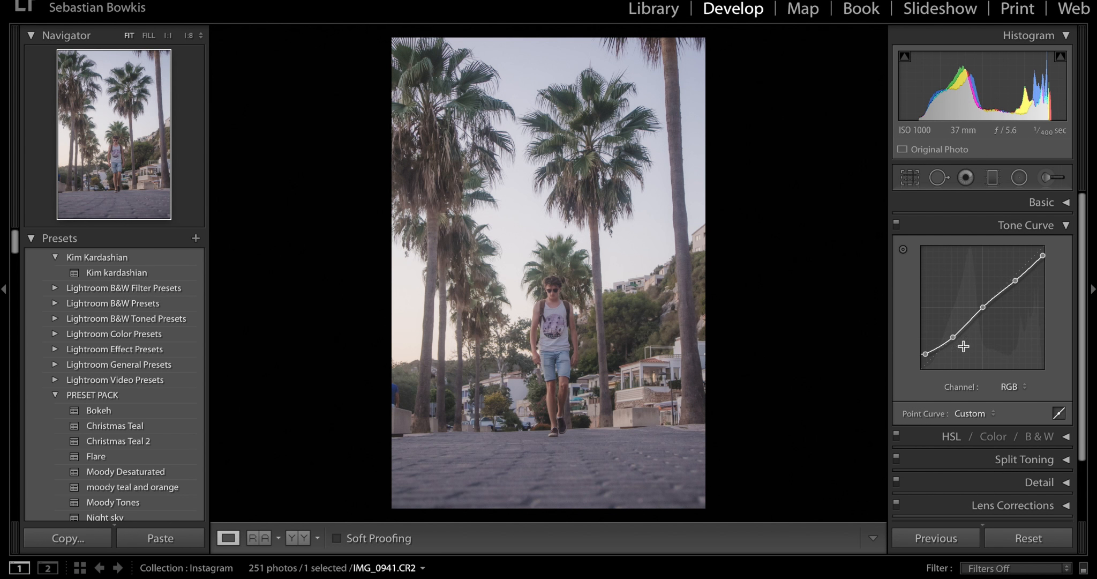
pyautogui.moveTo(954, 337); pyautogui.dragTo(955, 337)
pyautogui.click(1053, 225)
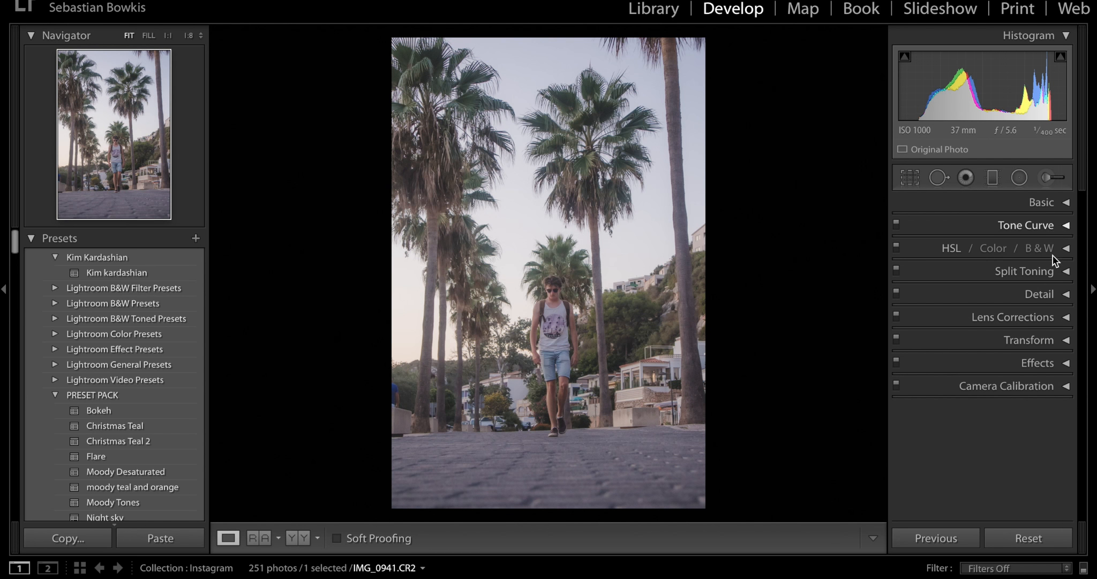
# - Tint the highlights pink with Split Toning, setting their Hue to 356 and Saturation to 5
pyautogui.click(993, 274)
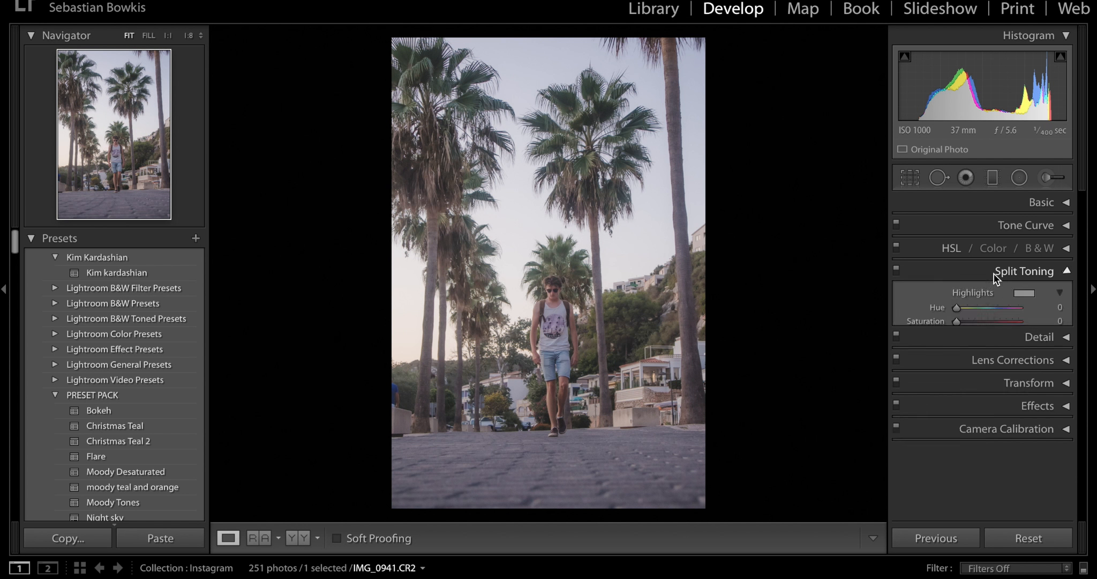
pyautogui.click(965, 321)
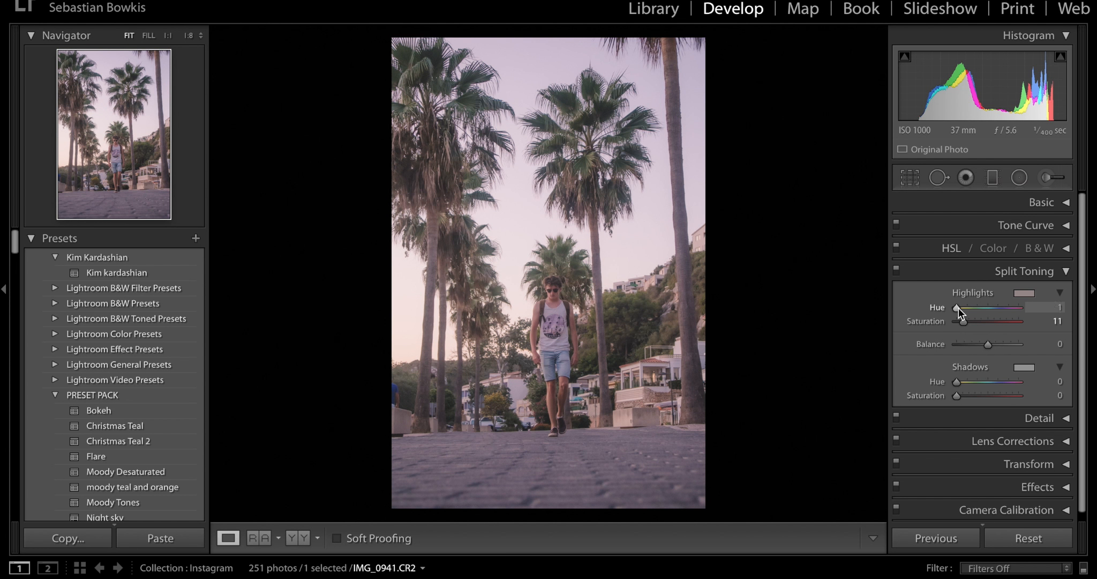
pyautogui.moveTo(958, 307); pyautogui.dragTo(1022, 311)
pyautogui.press('alt')
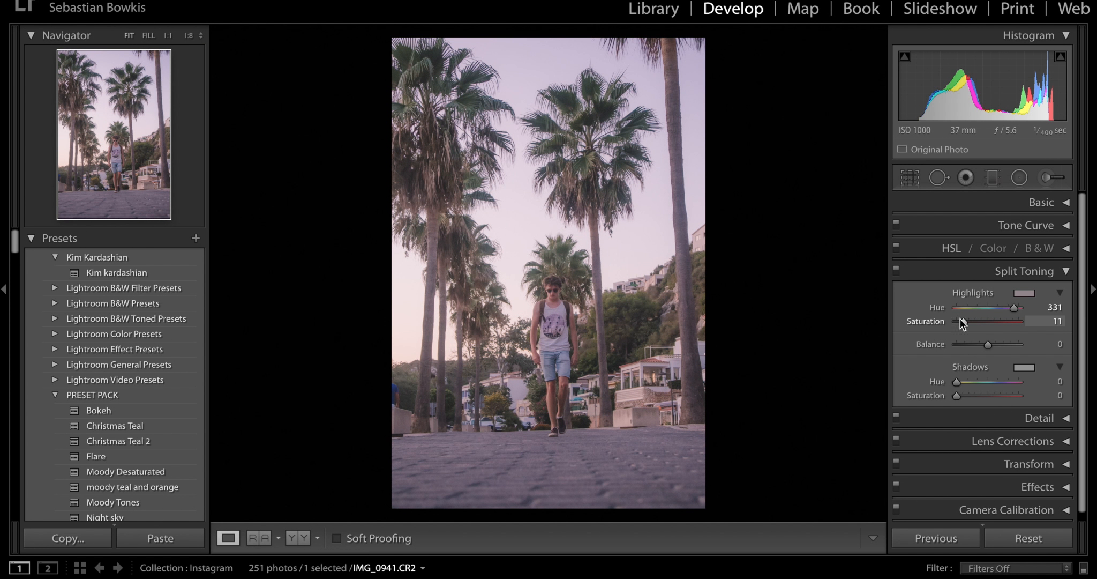
pyautogui.moveTo(962, 320); pyautogui.dragTo(957, 321)
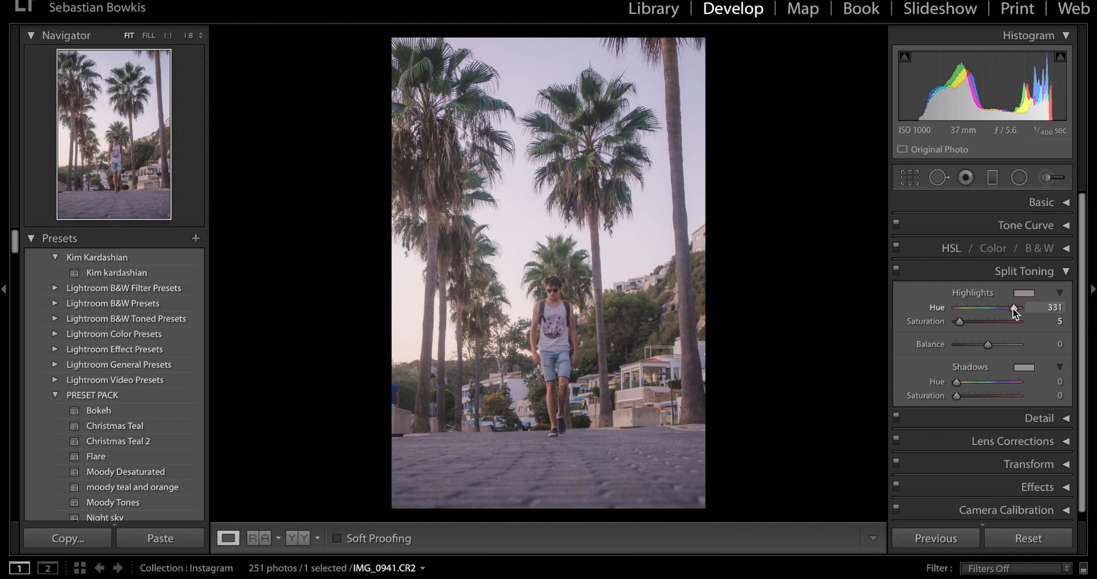
pyautogui.moveTo(1013, 307); pyautogui.dragTo(1020, 310)
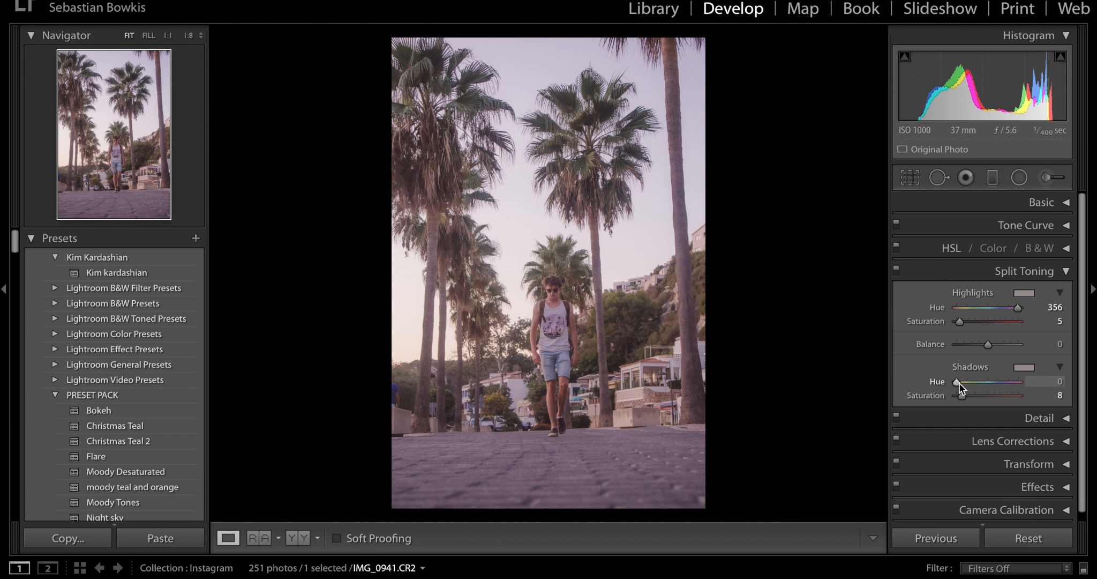
# - Set the Split Toning shadows to Hue 241 and Saturation 5, and compare the photo with and without the toning
pyautogui.moveTo(959, 383); pyautogui.dragTo(1001, 383)
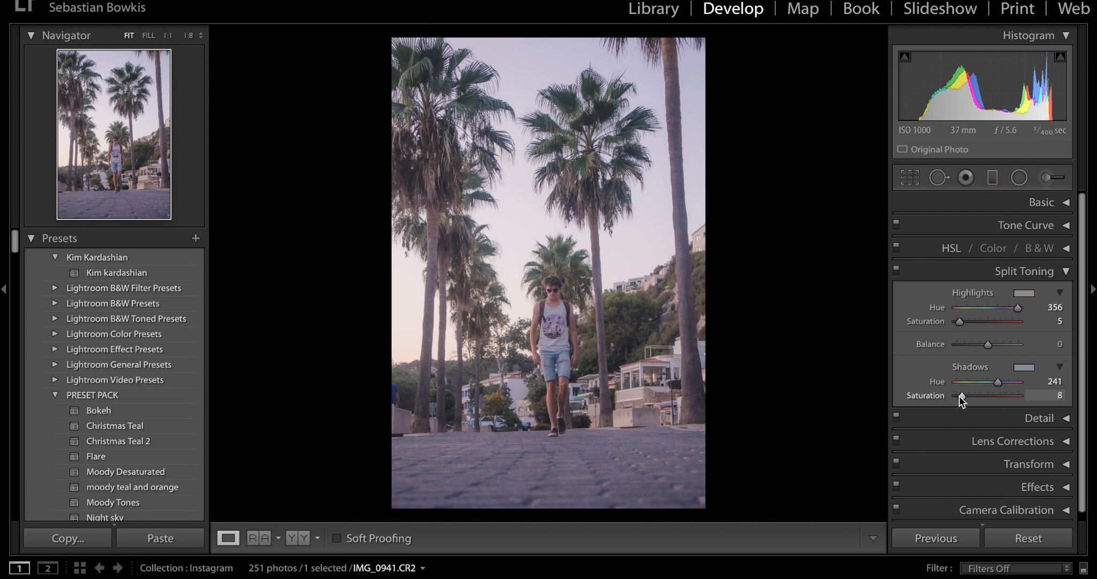
pyautogui.moveTo(958, 396); pyautogui.dragTo(957, 396)
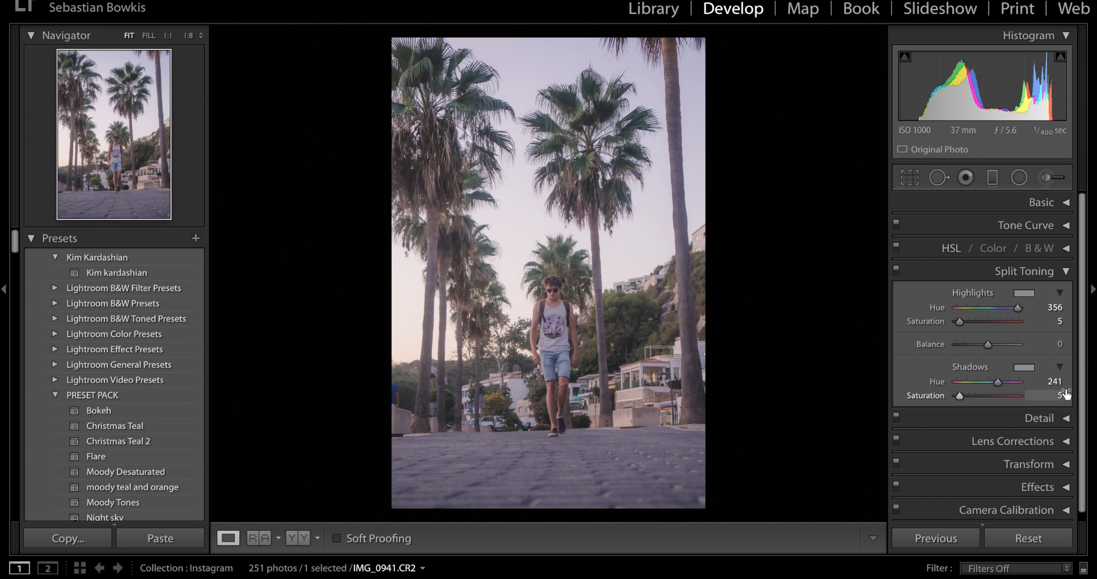
pyautogui.click(897, 272)
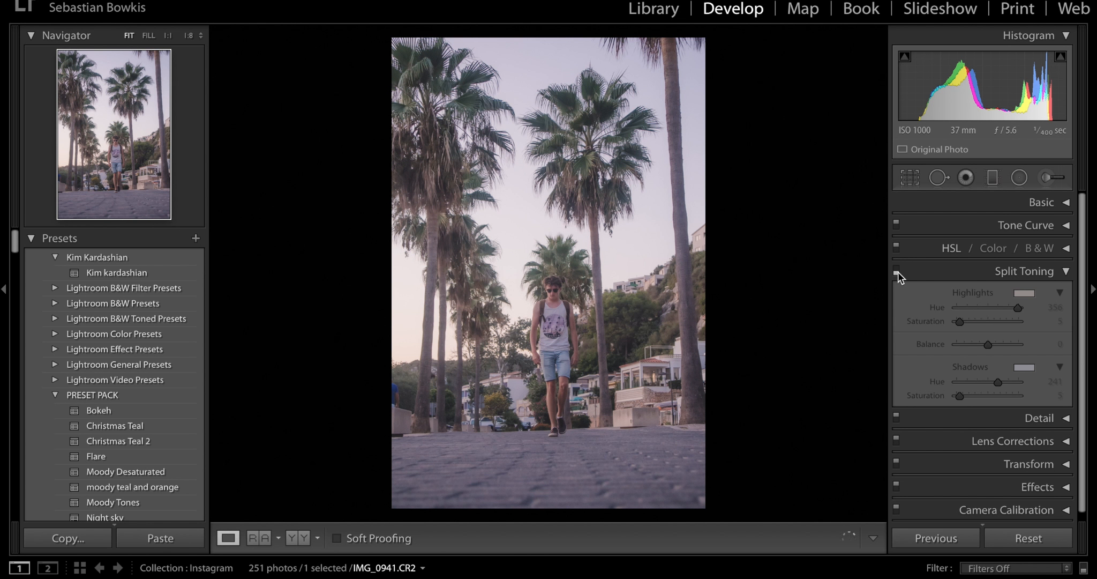
pyautogui.click(898, 271)
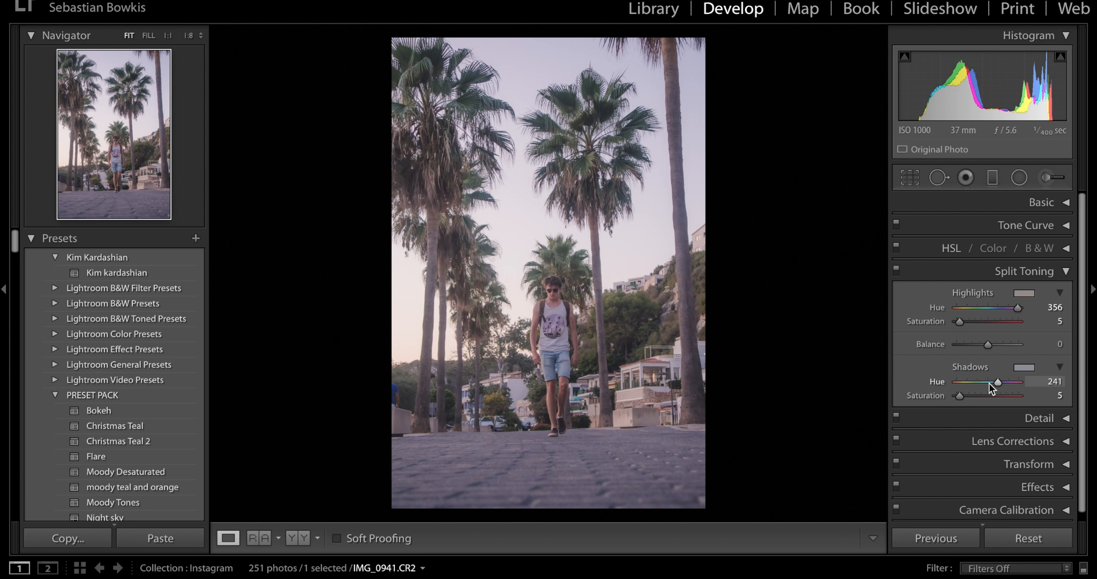
pyautogui.click(1014, 272)
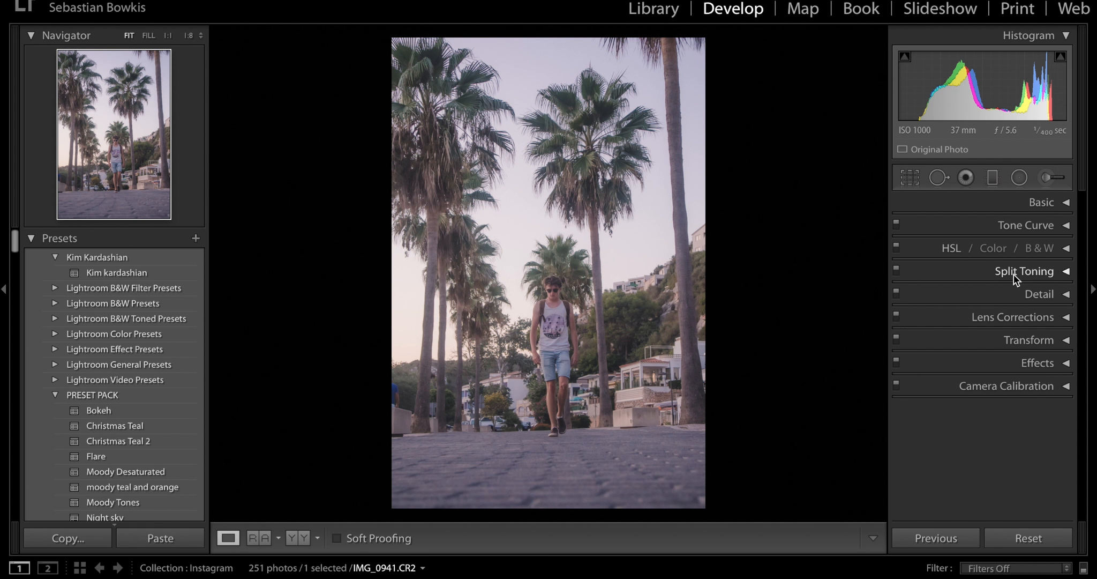
# - Set the HSL Hue values to Red +22, Orange +5 and Yellow −18, and compare the photo with and without them
pyautogui.click(1065, 247)
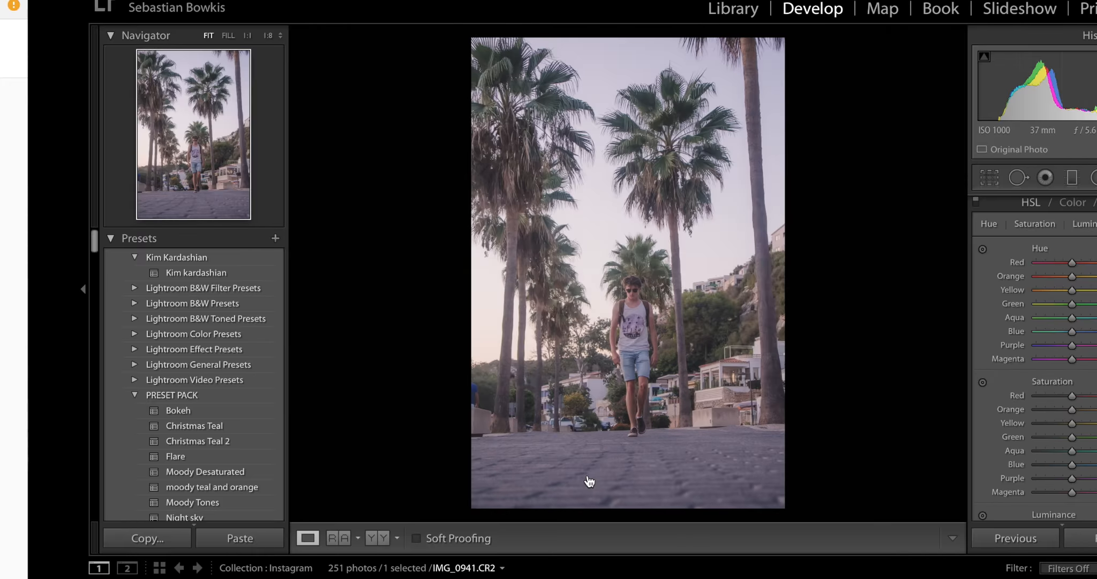
pyautogui.scroll(-2, 1043, 321)
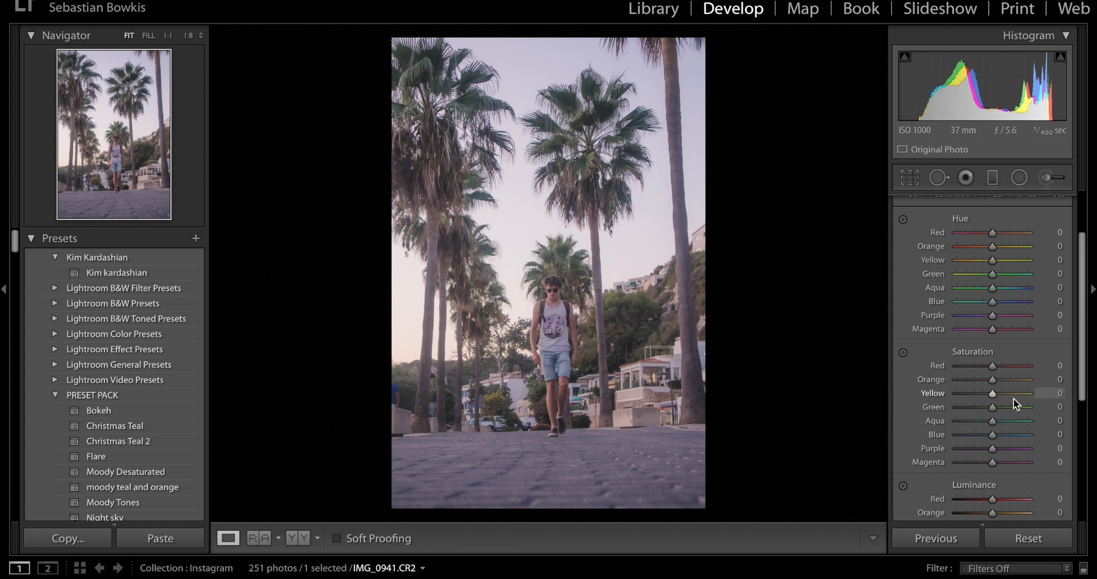
pyautogui.moveTo(992, 232)
pyautogui.mouseDown()
pyautogui.moveTo(983, 233)
pyautogui.moveTo(1009, 235)
pyautogui.moveTo(931, 233)
pyautogui.moveTo(1000, 235)
pyautogui.moveTo(985, 249)
pyautogui.moveTo(1010, 248)
pyautogui.moveTo(993, 250)
pyautogui.mouseUp()
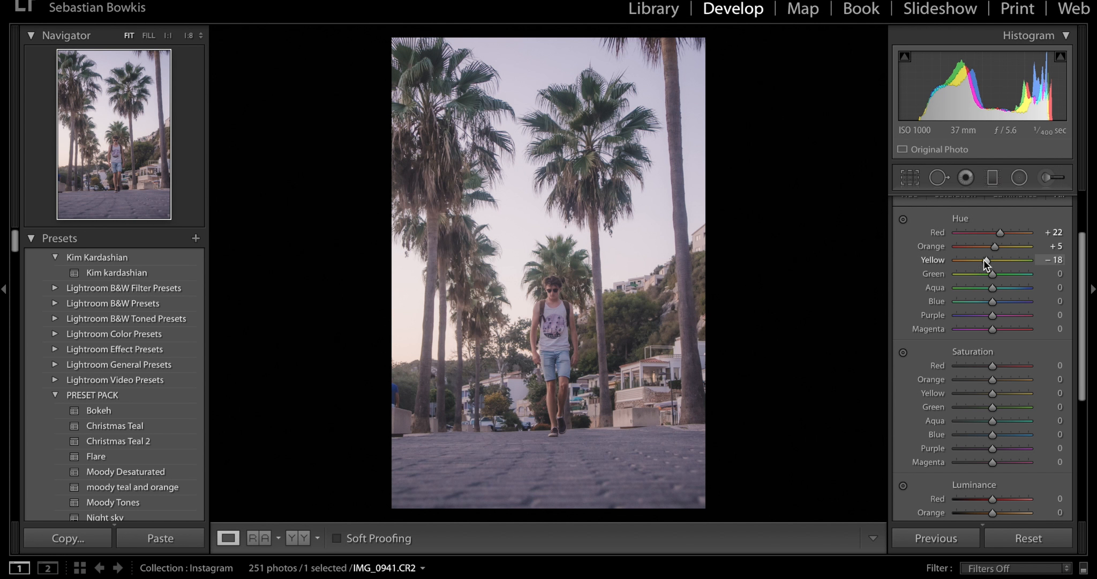
pyautogui.scroll(2, 916, 205)
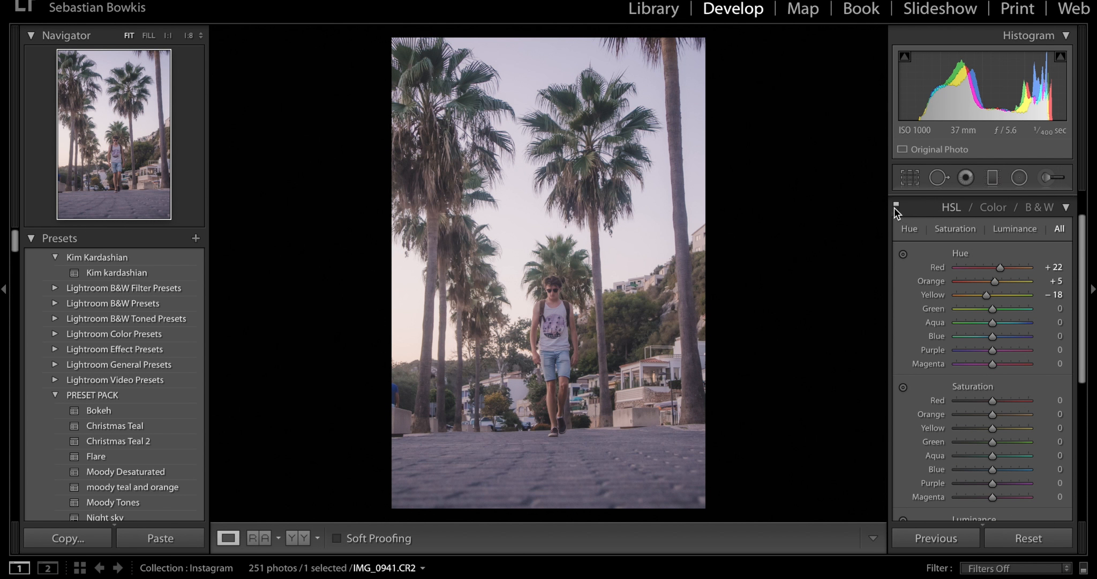
pyautogui.click(895, 205)
pyautogui.click(896, 206)
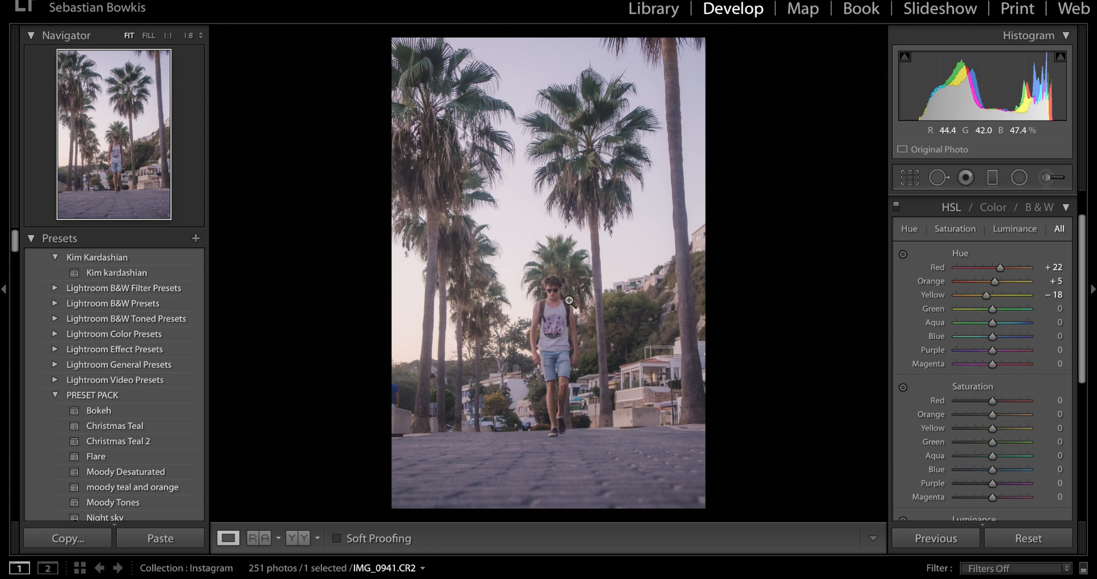
# - Check the palm trees in the reference Instagram post and set the photo's HSL Saturation to Yellow −47 and Green −44 in Lightroom
pyautogui.scroll(-1, 1011, 341)
pyautogui.scroll(-1, 1010, 341)
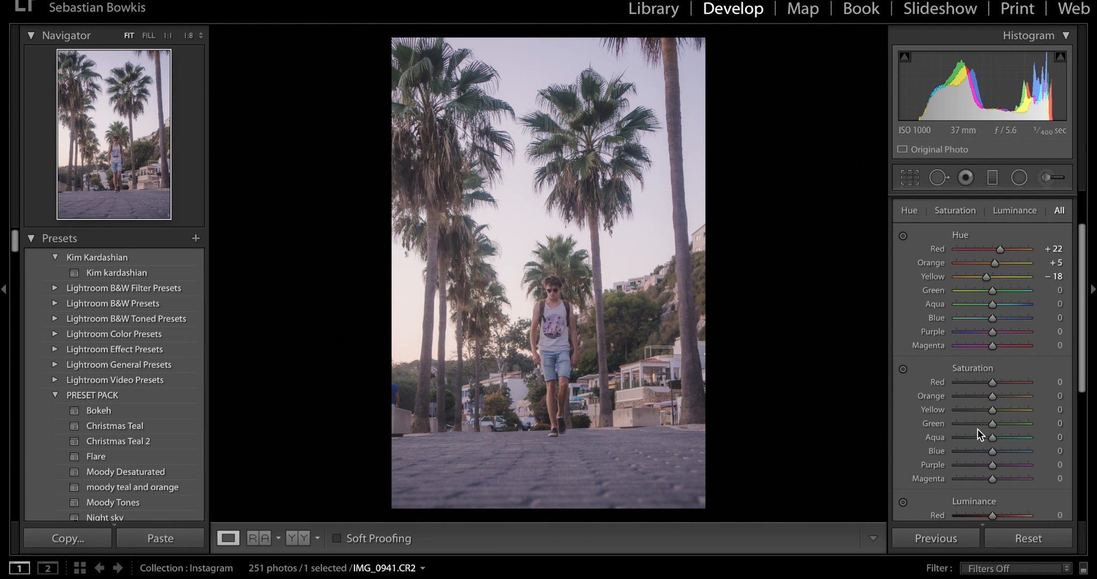
pyautogui.hotkey('ctrl', 'Left')
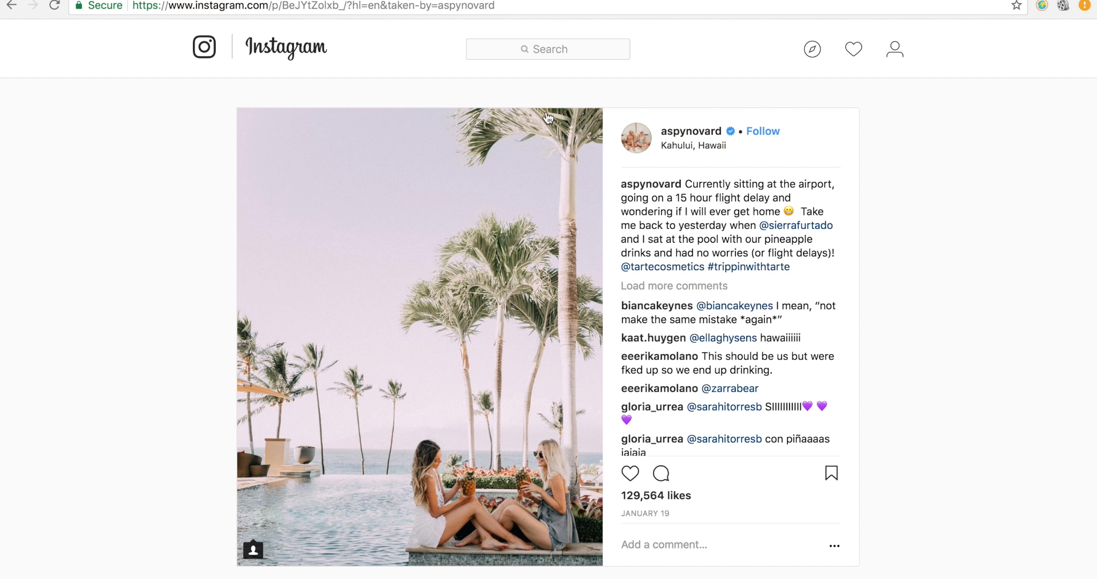
pyautogui.hotkey('ctrl', 'Right')
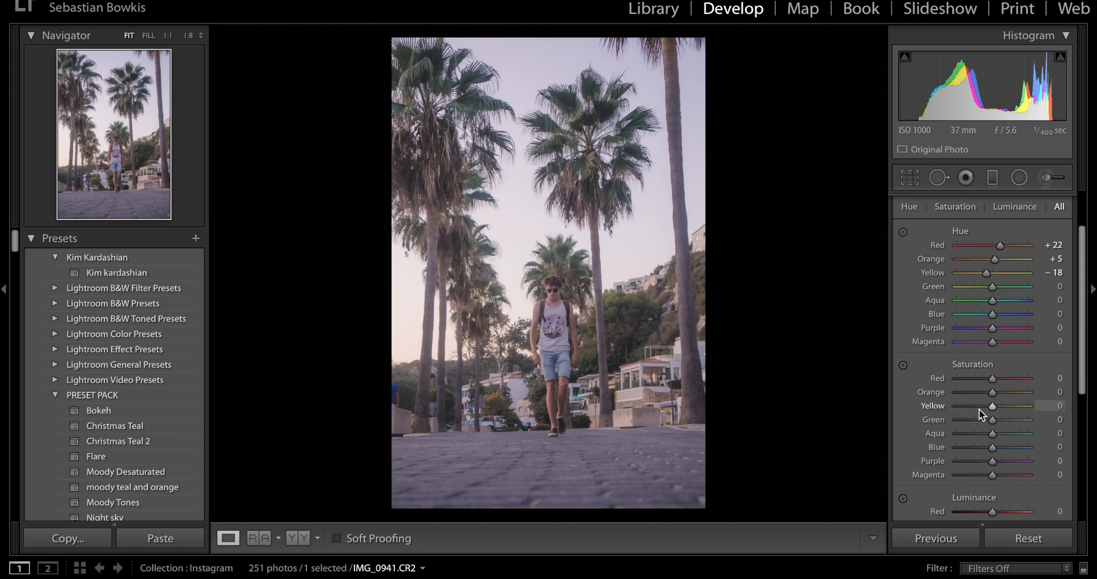
pyautogui.click(976, 406)
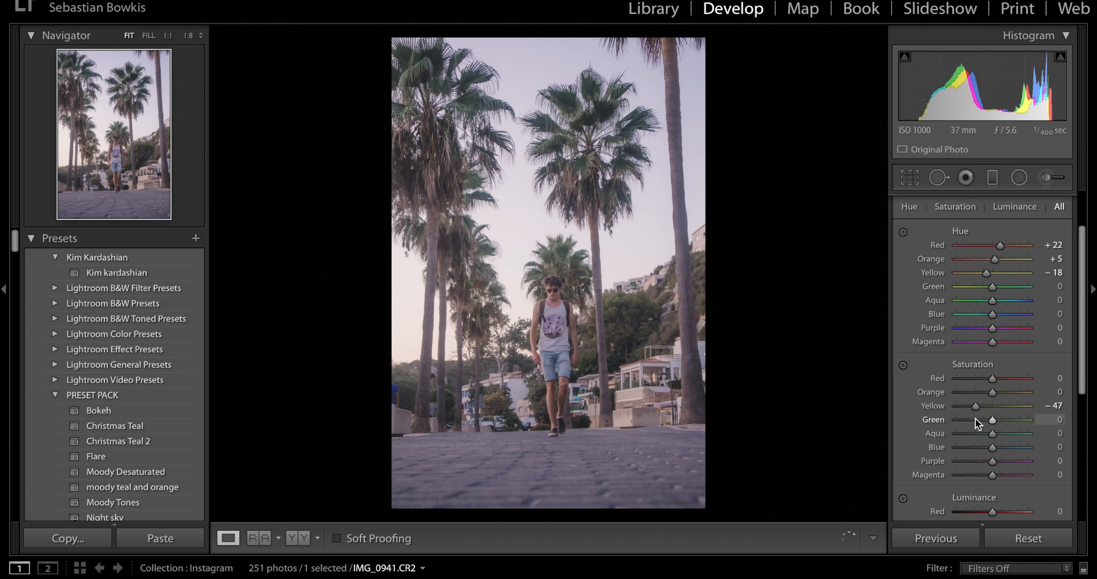
pyautogui.moveTo(974, 420)
pyautogui.mouseDown()
pyautogui.moveTo(930, 415)
pyautogui.moveTo(976, 423)
pyautogui.mouseUp()
pyautogui.click(976, 423)
# - Brighten the foliage by setting the Yellow Luminance to +45 and raising the Green Luminance
pyautogui.scroll(-3, 970, 392)
pyautogui.scroll(-1, 970, 393)
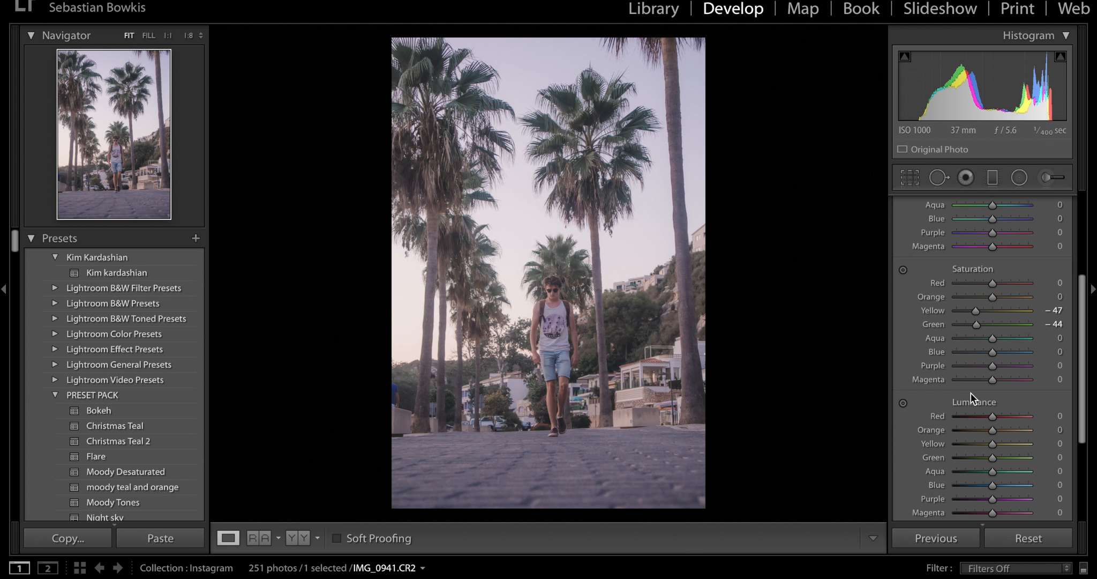
pyautogui.click(1009, 445)
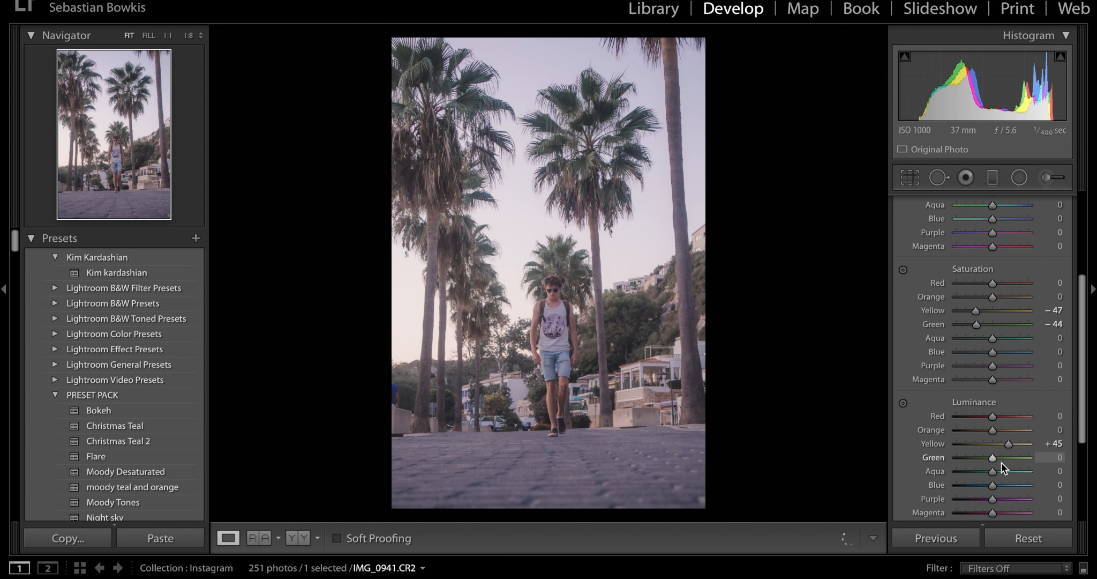
pyautogui.moveTo(993, 457); pyautogui.dragTo(1053, 462)
# - Set the HSL Purple Hue to +37 and compare the photo with and without the HSL adjustments
pyautogui.scroll(5, 954, 375)
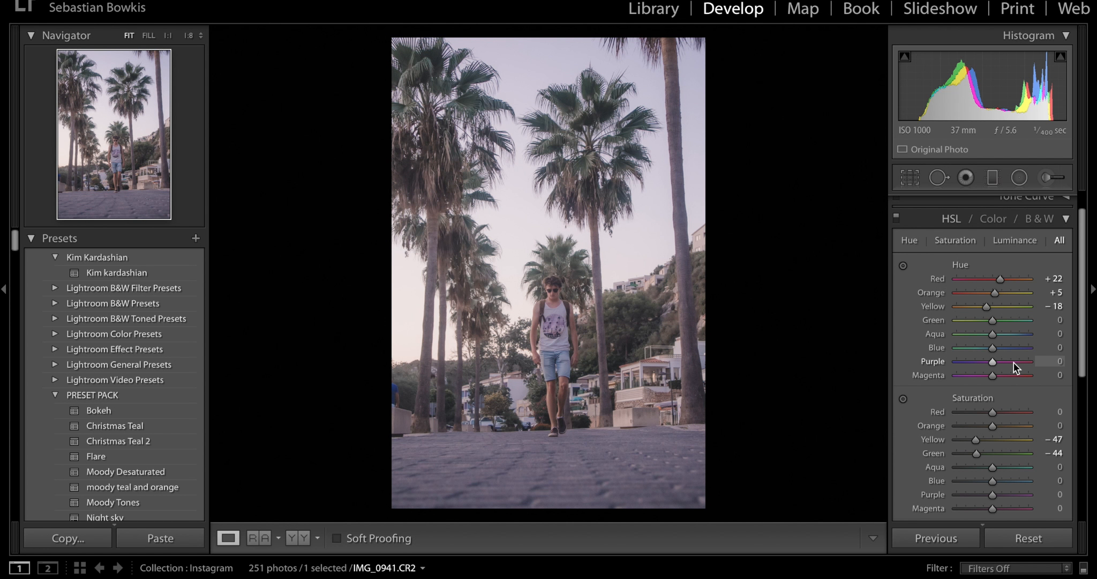
pyautogui.moveTo(1013, 361); pyautogui.dragTo(1016, 362)
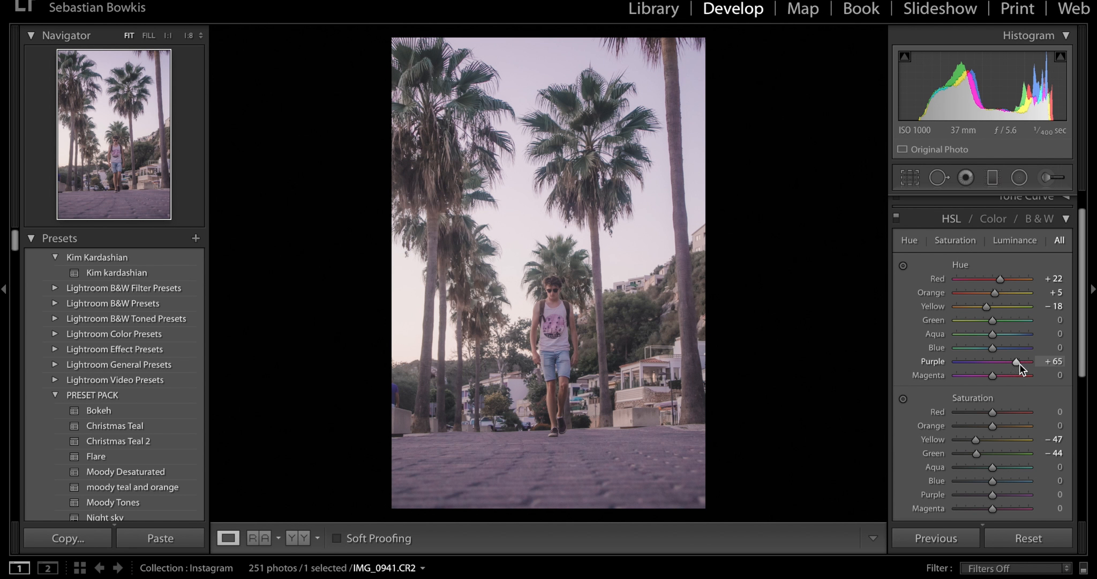
pyautogui.moveTo(1012, 363); pyautogui.dragTo(1009, 363)
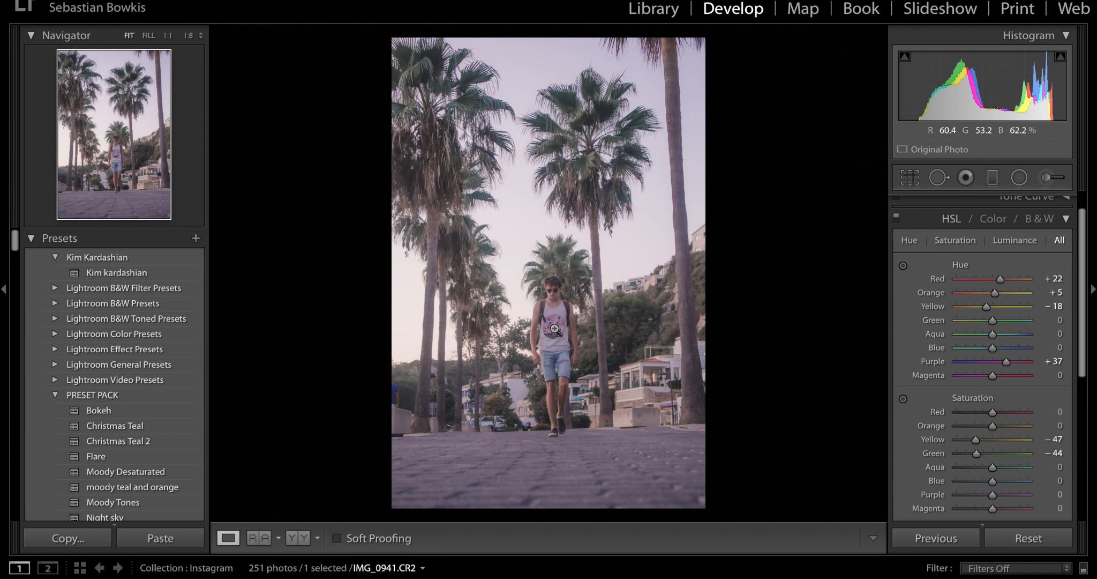
pyautogui.click(897, 219)
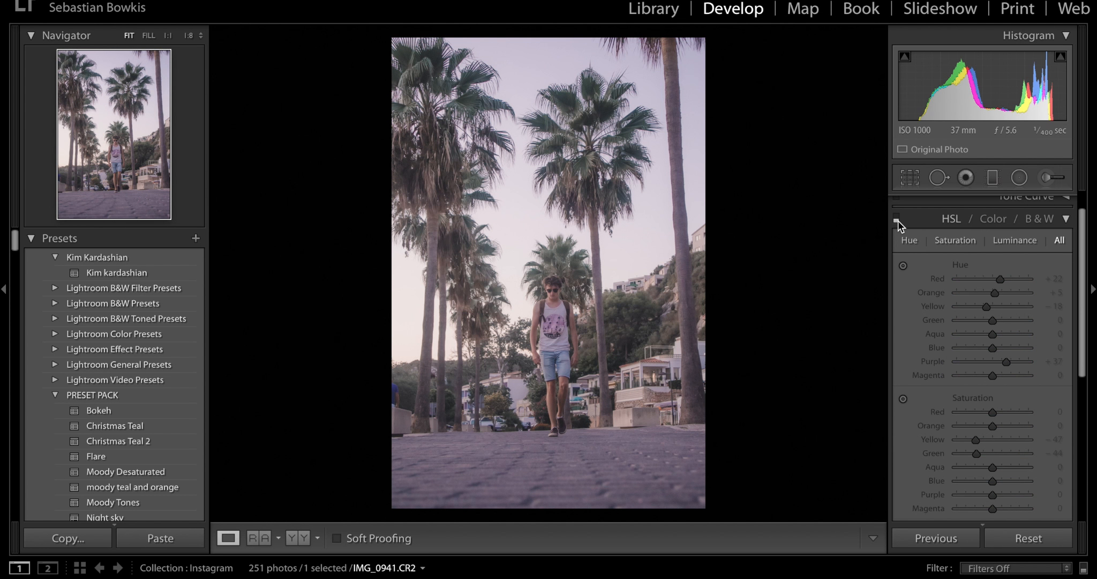
pyautogui.click(898, 220)
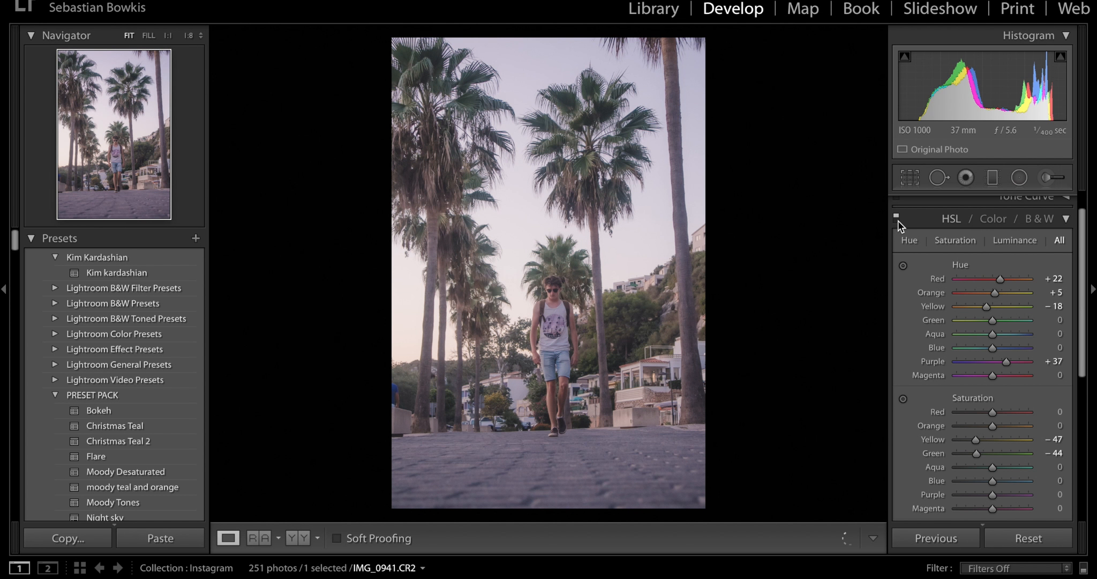
# - Set the HSL Saturation to Purple −20 and Magenta −14
pyautogui.scroll(-5, 1022, 376)
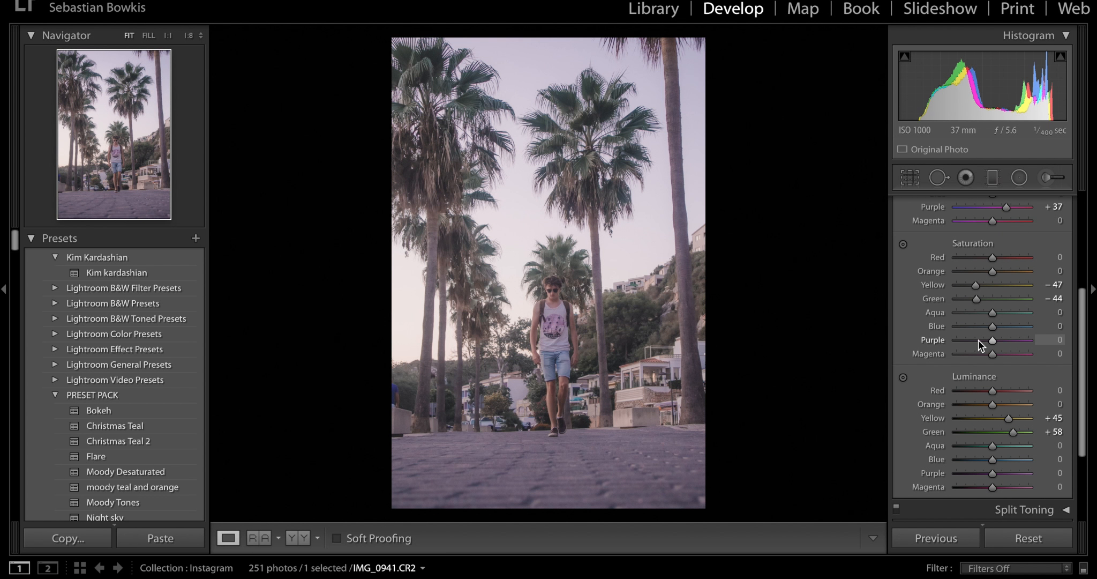
pyautogui.click(979, 340)
pyautogui.moveTo(980, 341); pyautogui.dragTo(984, 342)
pyautogui.click(985, 354)
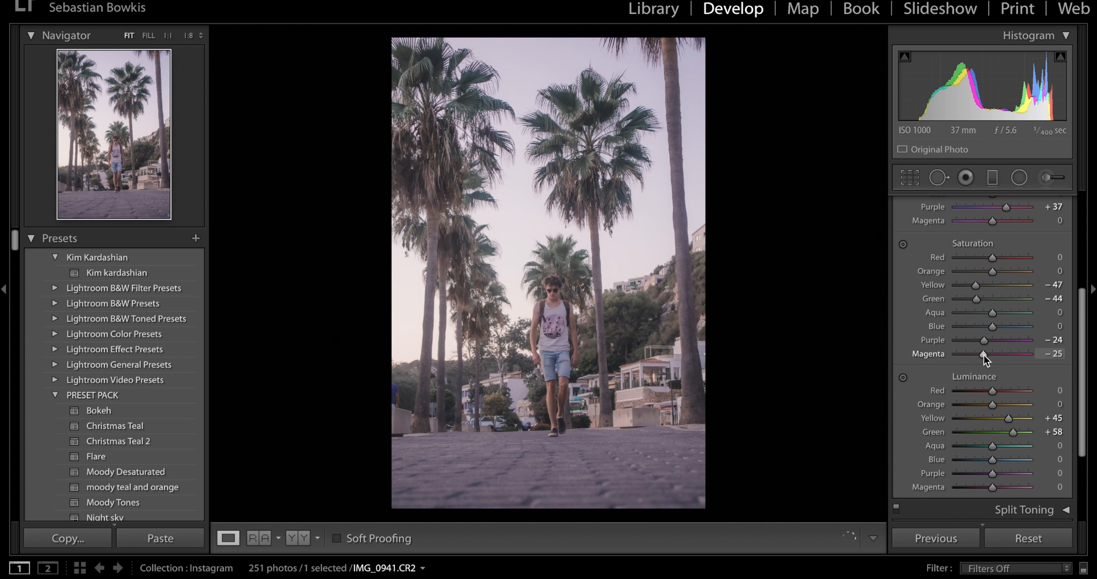
pyautogui.moveTo(985, 355); pyautogui.dragTo(986, 340)
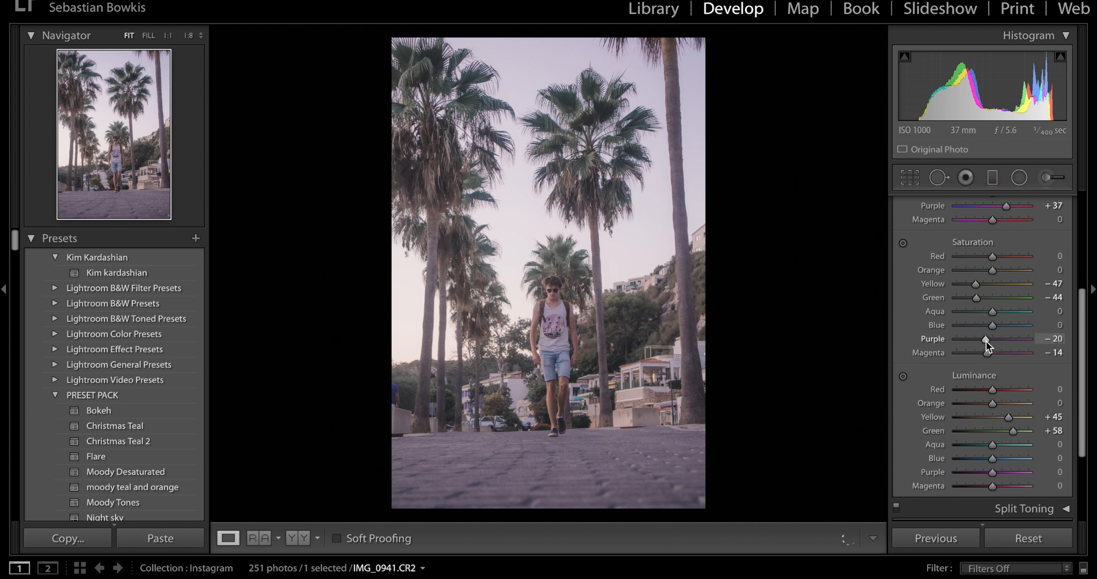
# - Set the HSL Luminance to Purple +49 and Magenta +24, and fine-tune the Red and Orange Luminance
pyautogui.scroll(-2, 986, 341)
pyautogui.moveTo(1010, 430); pyautogui.dragTo(997, 444)
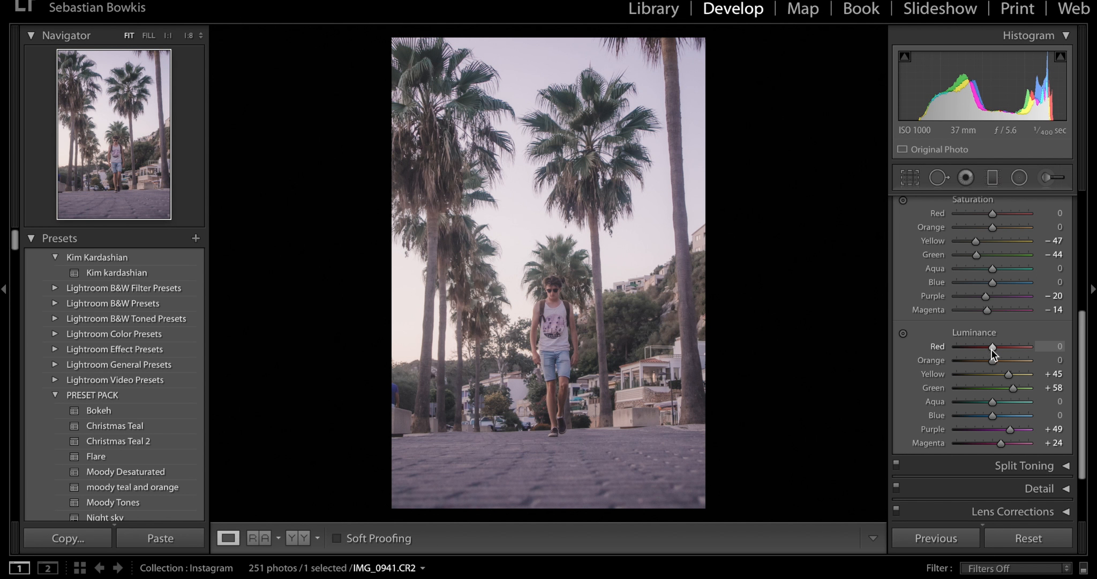
pyautogui.moveTo(991, 349)
pyautogui.mouseDown()
pyautogui.moveTo(1008, 347)
pyautogui.moveTo(988, 347)
pyautogui.moveTo(999, 362)
pyautogui.mouseUp()
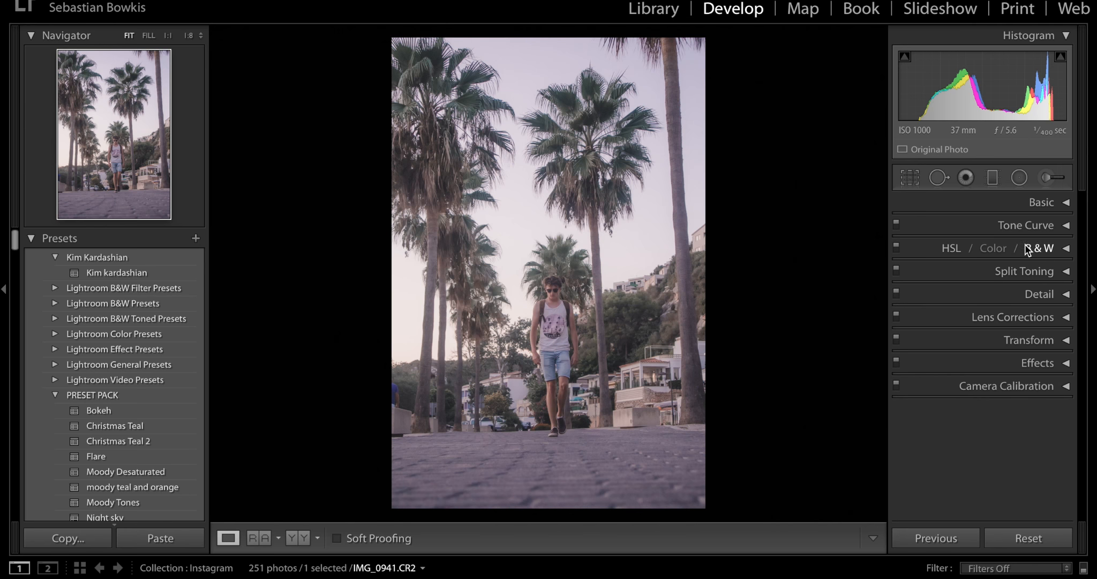
# - Set the Camera Calibration Blue Primary Hue to −31, checking the reference Instagram post and comparing the photo with and without the calibration
pyautogui.click(1033, 385)
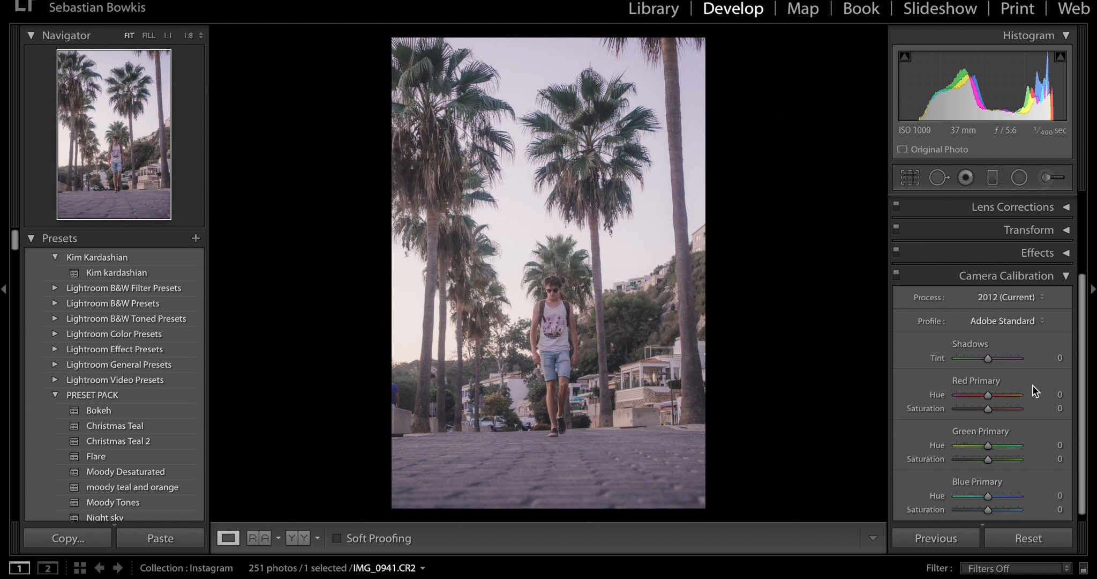
pyautogui.hotkey('ctrl', 'Left')
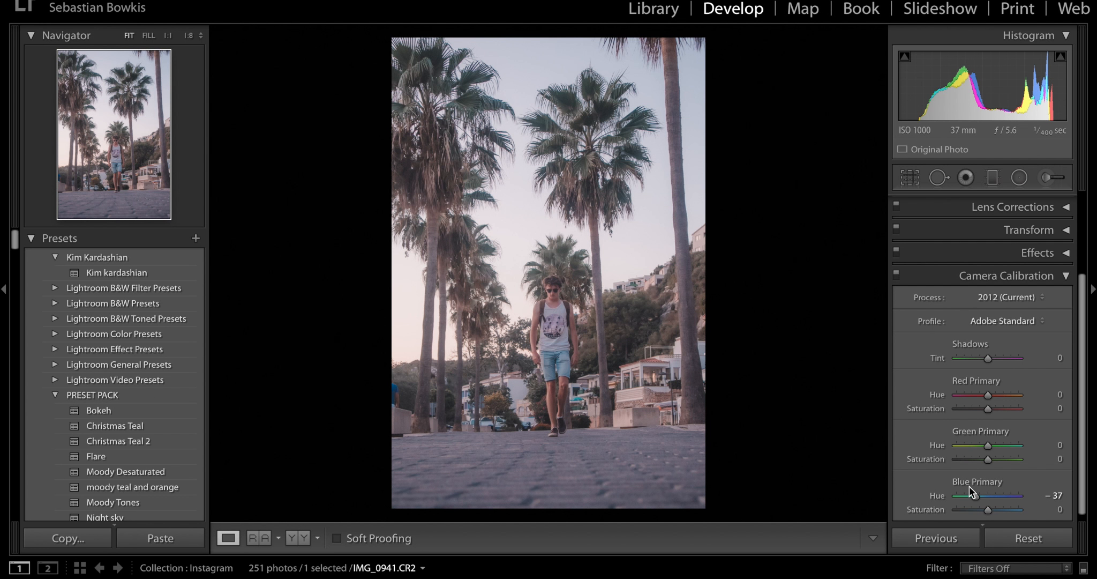
pyautogui.moveTo(977, 496); pyautogui.dragTo(976, 496)
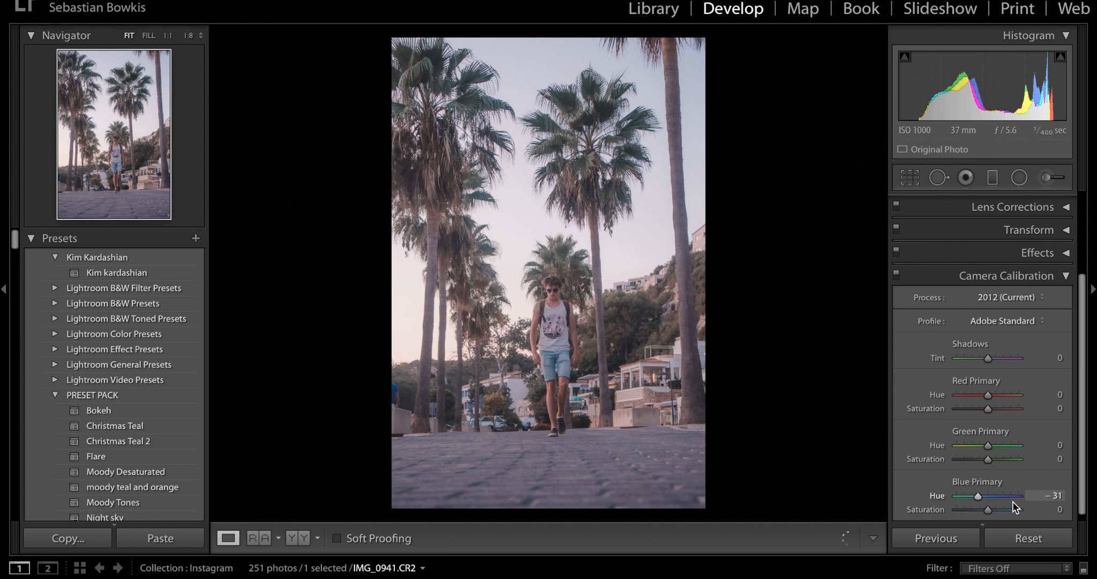
pyautogui.click(896, 275)
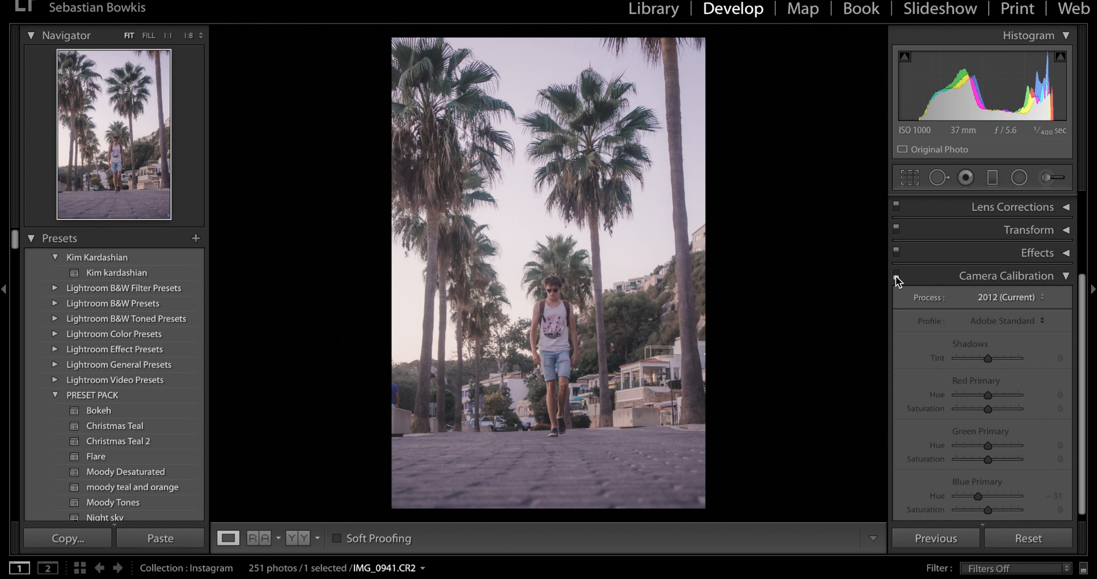
pyautogui.click(896, 275)
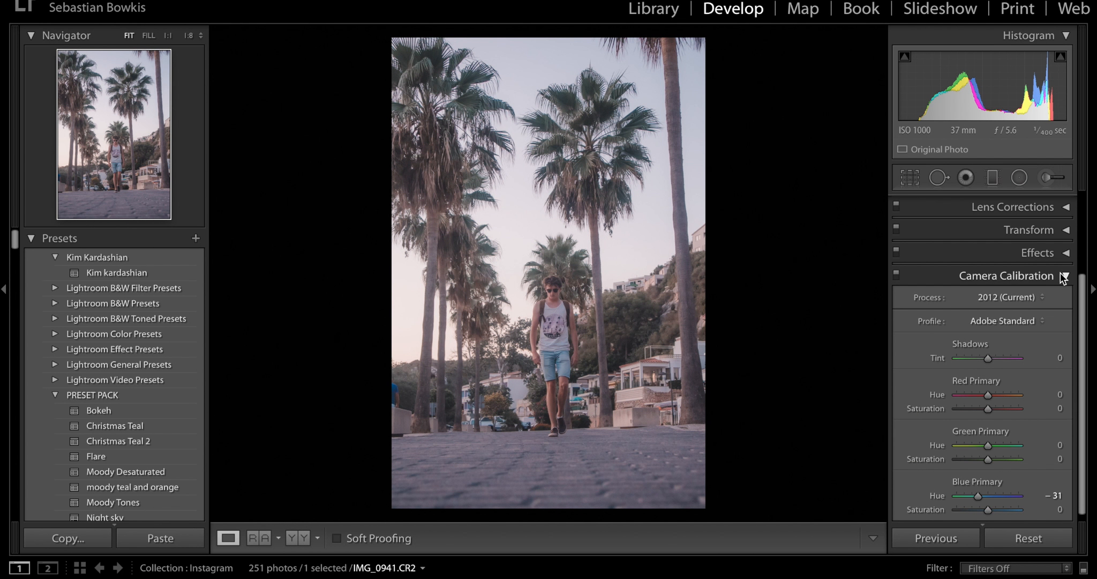
# - Darken the ground and both side edges of the photo with graduated filters at Exposure −0.82 and Saturation 0
pyautogui.click(1061, 275)
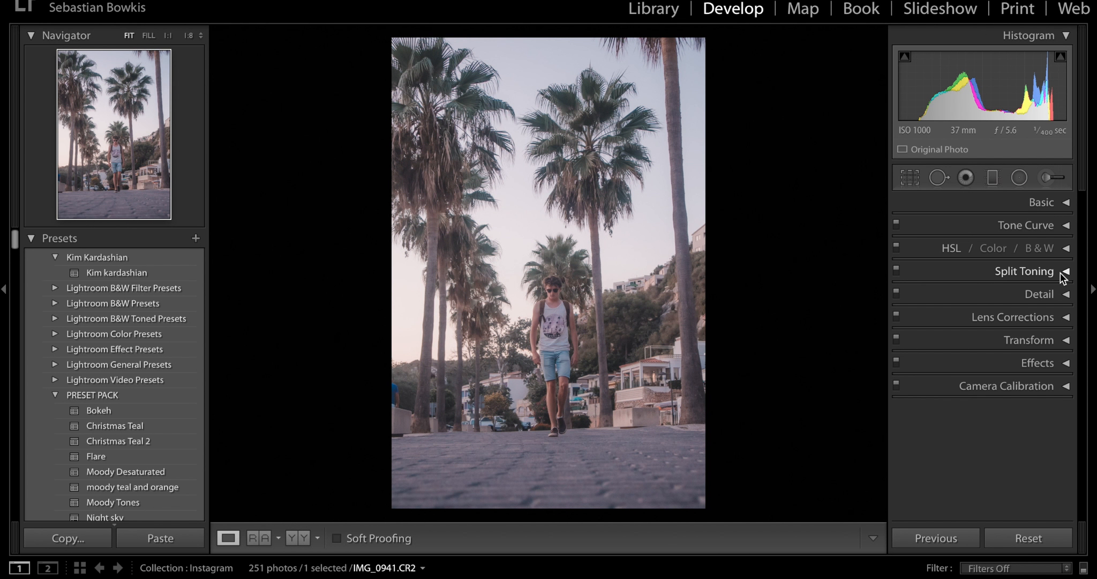
pyautogui.click(992, 179)
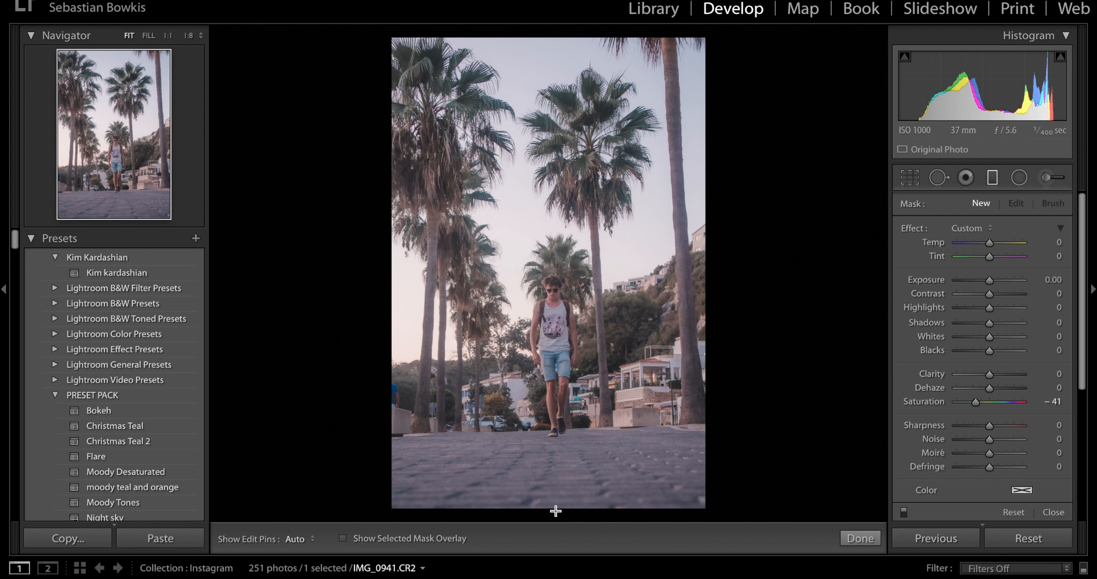
pyautogui.moveTo(558, 515); pyautogui.dragTo(554, 425)
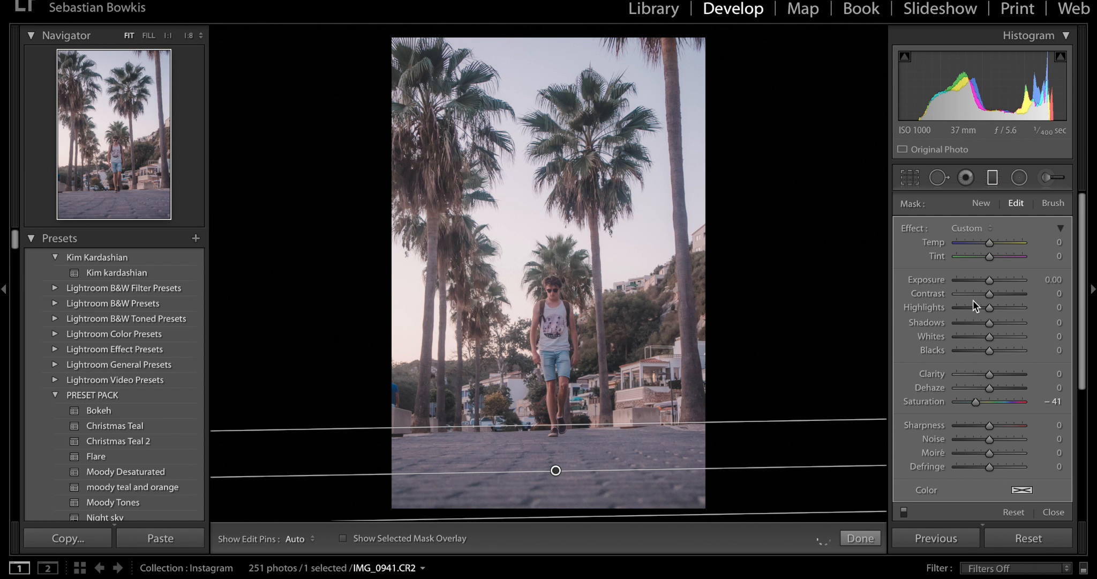
pyautogui.doubleClick(905, 229)
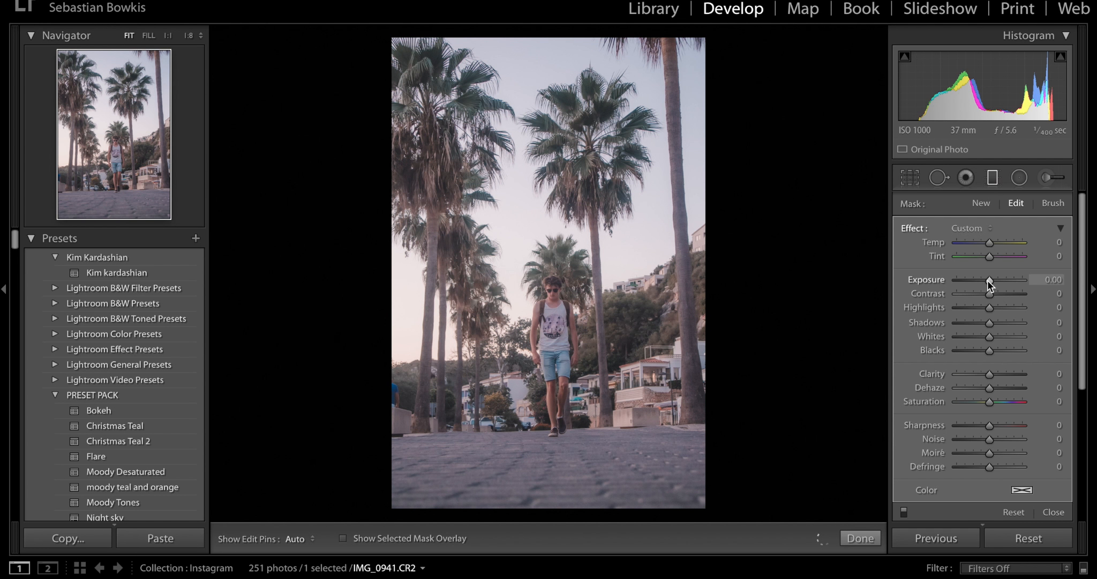
pyautogui.moveTo(987, 280); pyautogui.dragTo(983, 279)
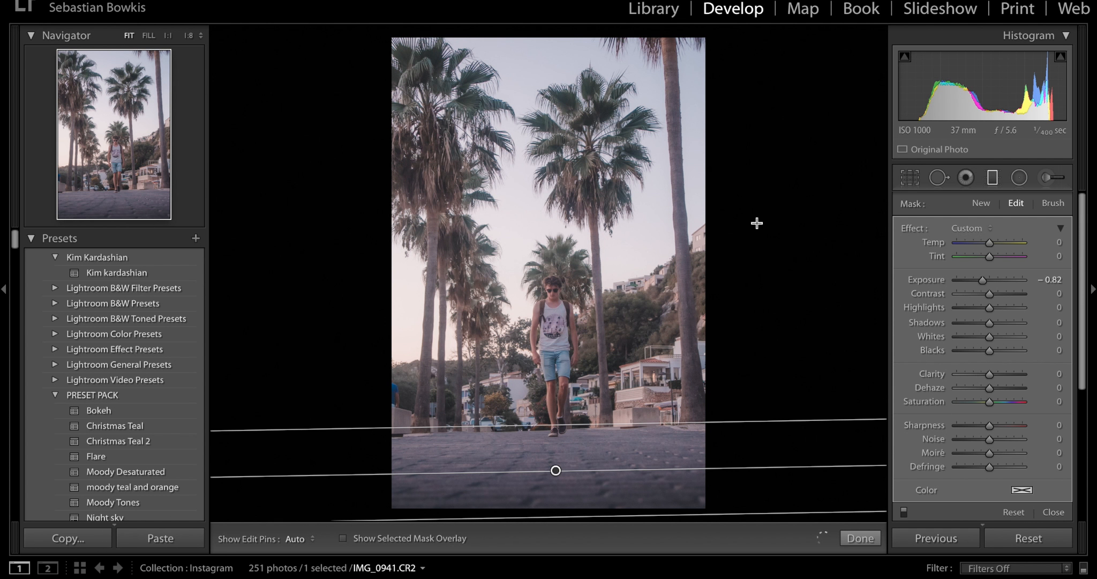
pyautogui.moveTo(754, 175); pyautogui.dragTo(632, 205)
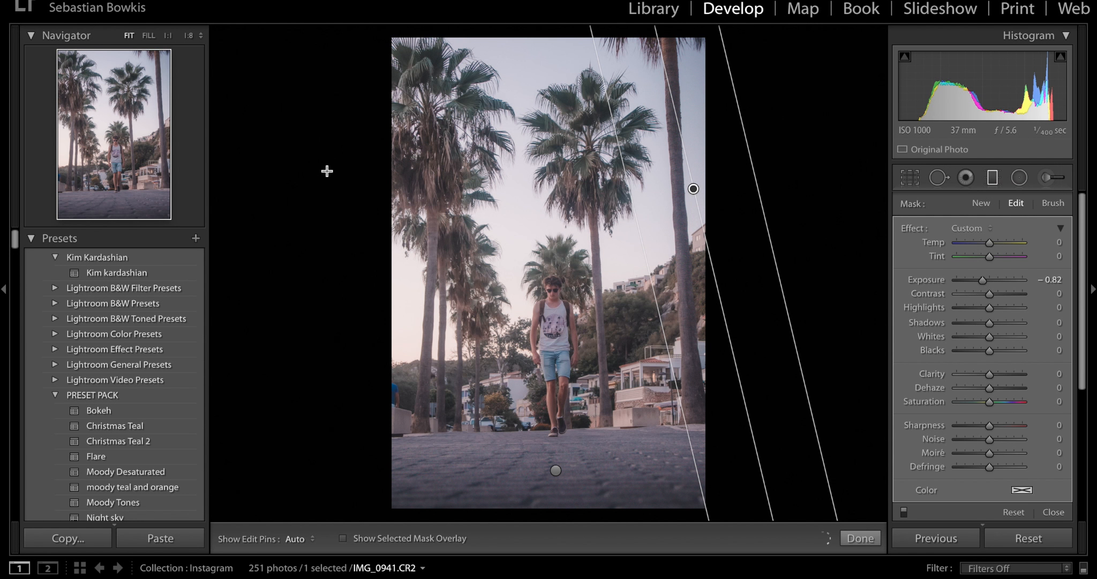
pyautogui.moveTo(326, 169); pyautogui.dragTo(475, 178)
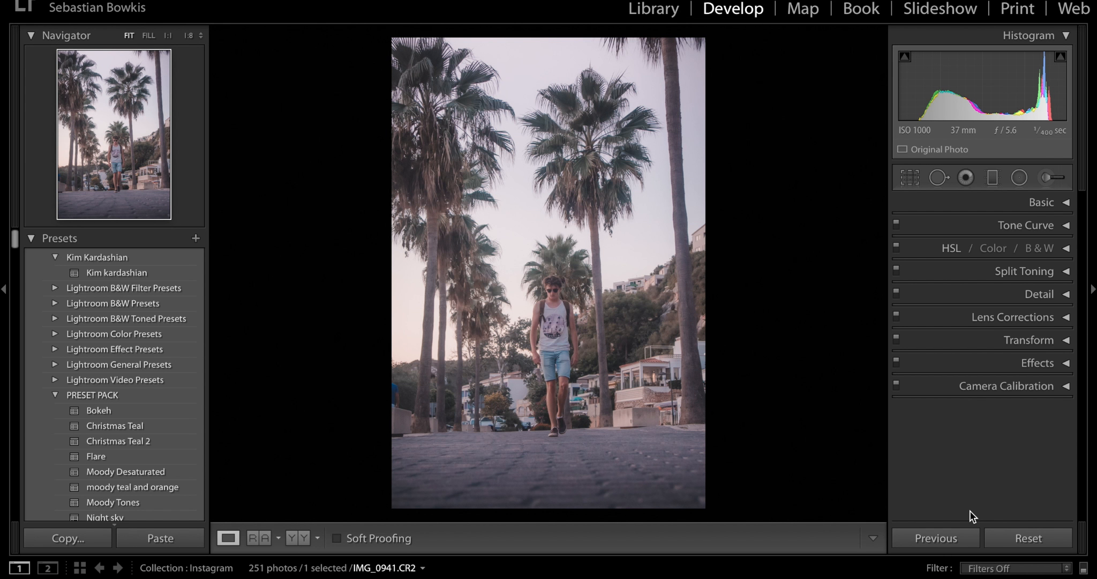
# - Compare the finished edit with the original photo several times
pyautogui.press('\\')
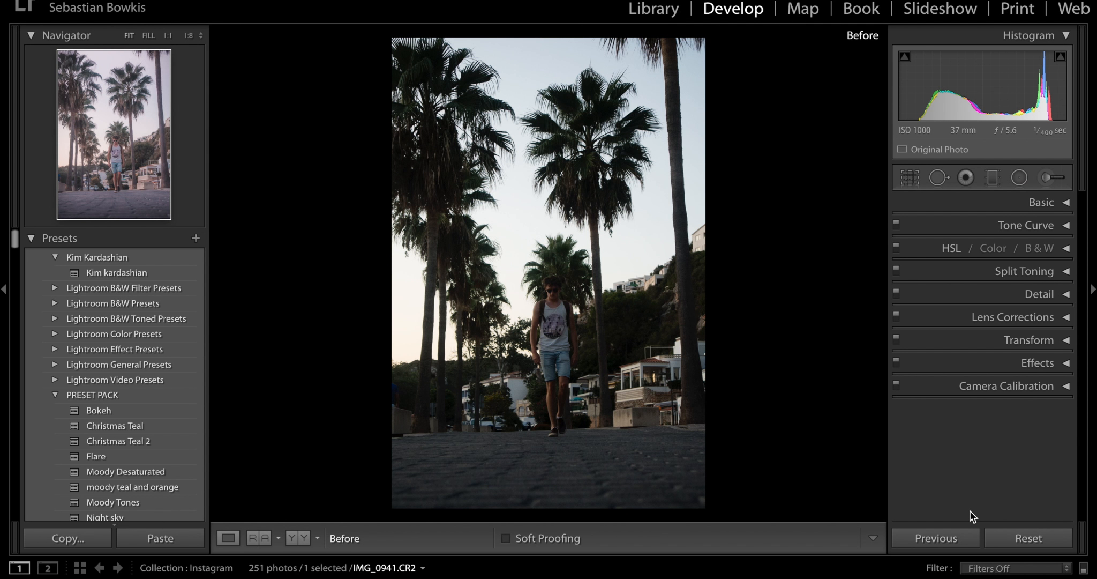
pyautogui.press('\\')
pyautogui.press('\\')
pyautogui.press('\\')
pyautogui.press('\\')
pyautogui.press('\\')
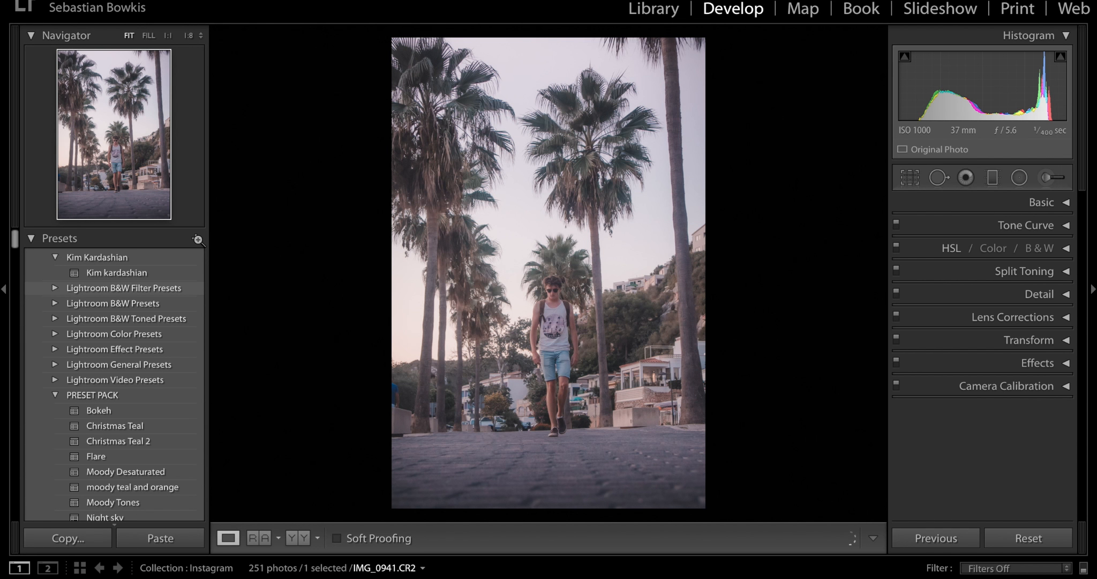
# - Save all the develop settings as a preset named "Aspyn ovard 1" in a new preset folder "Aspyn ovard"
pyautogui.click(197, 239)
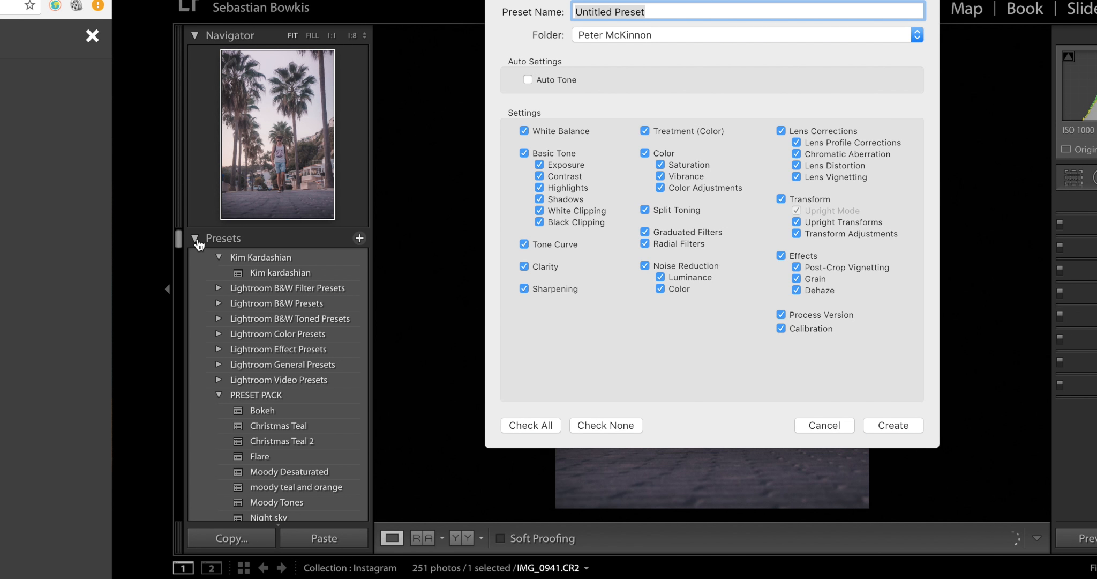
pyautogui.click(584, 34)
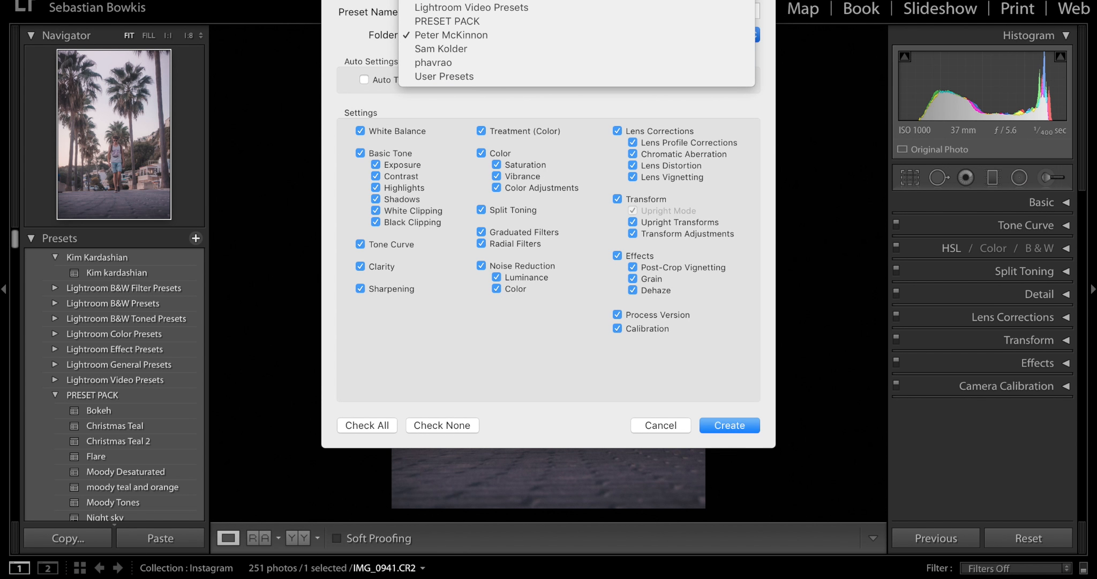
pyautogui.click(466, 1)
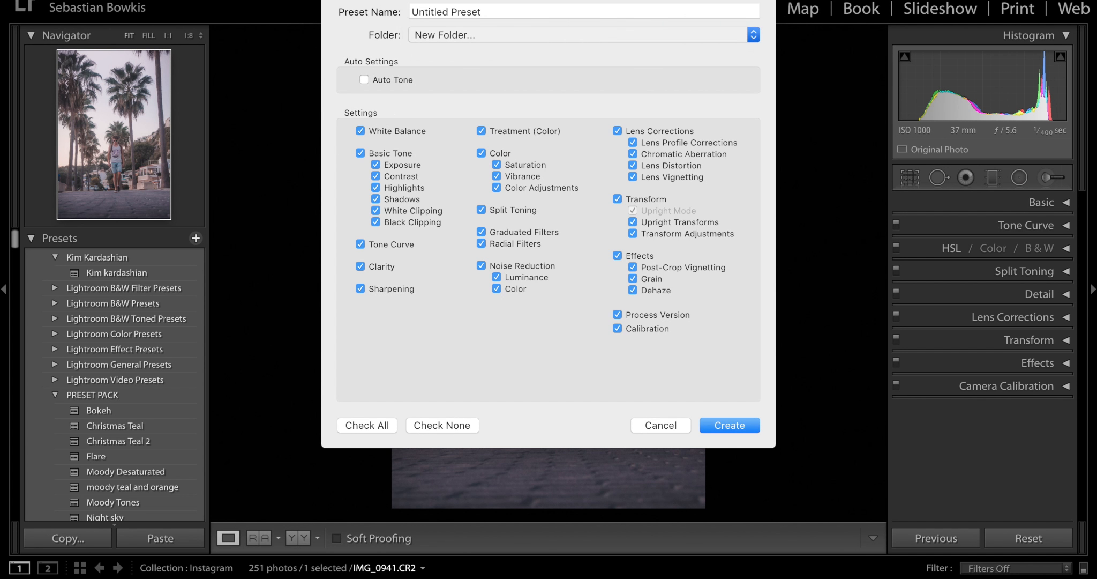
pyautogui.write('Aspy')
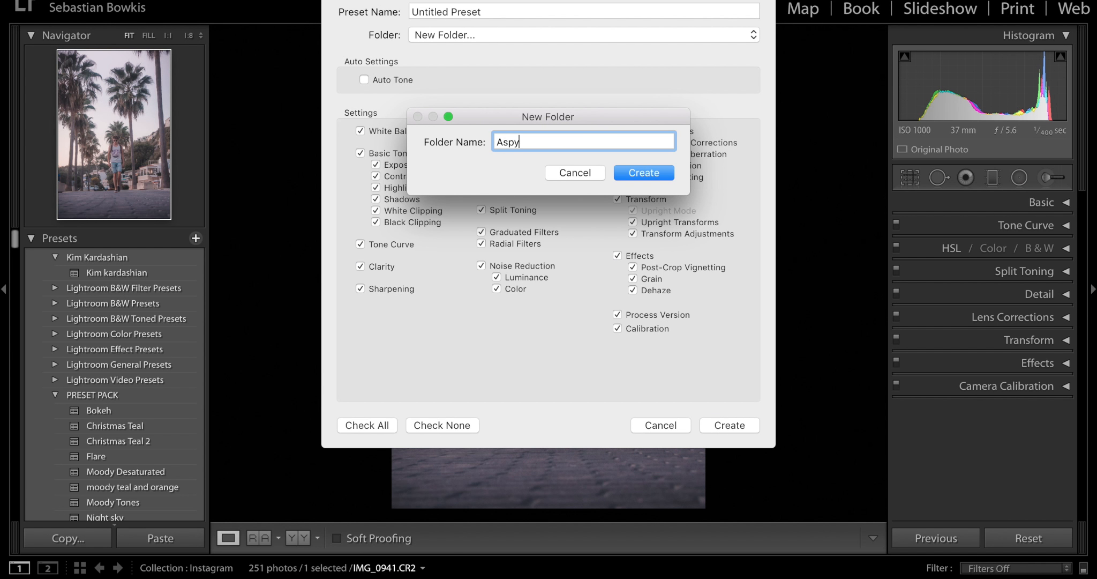
pyautogui.write('n ovard')
pyautogui.press('Return')
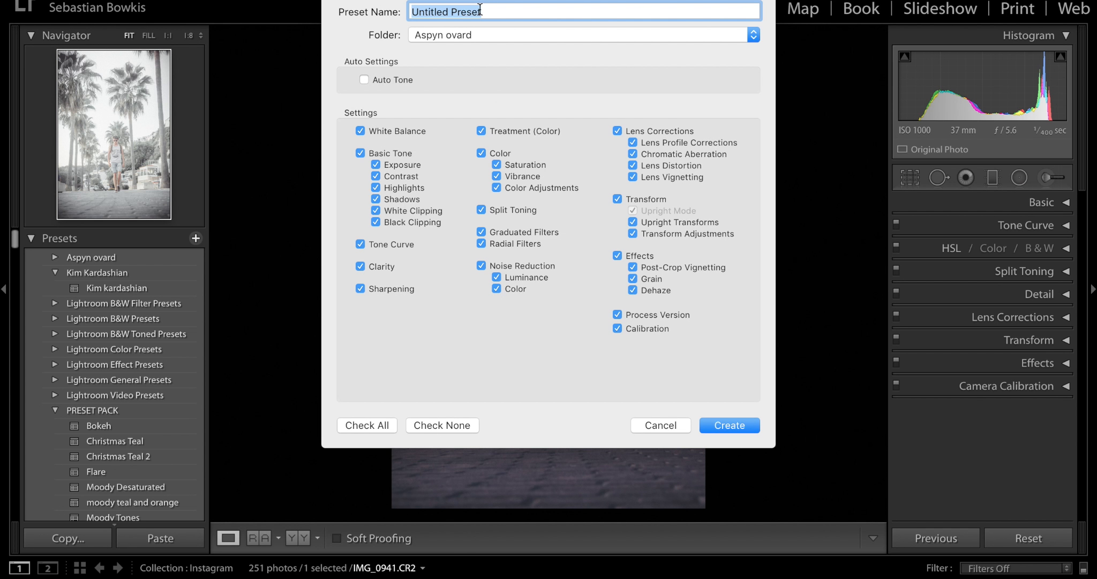
pyautogui.write('Aspyn ovard 1')
pyautogui.press('Return')
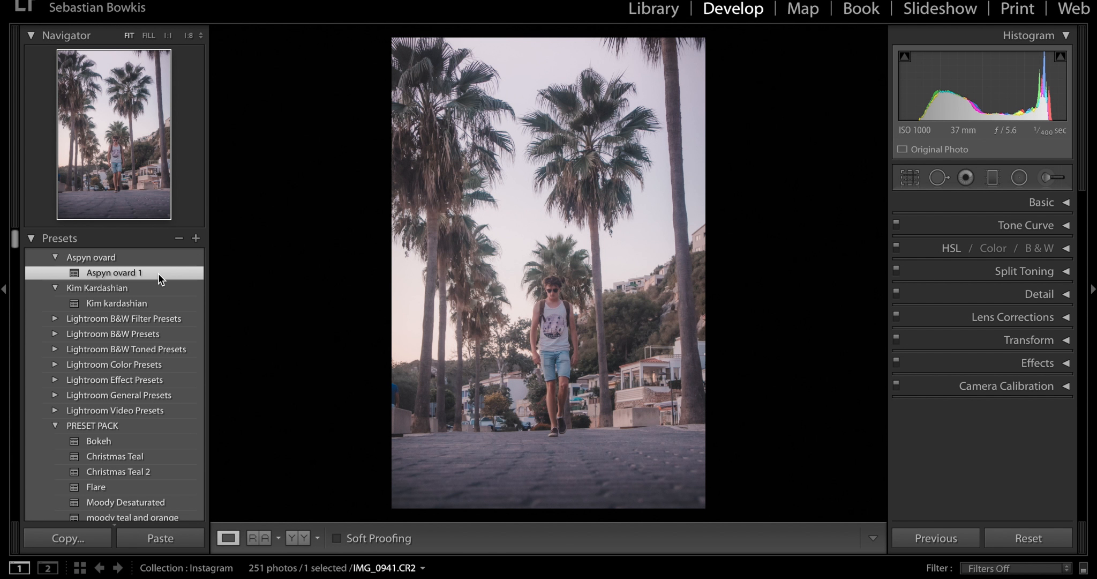
# - Check the look saved in the Aspyn ovard 1 preset against the unedited photo
pyautogui.press('\\')
pyautogui.press('\\')
pyautogui.press('\\')
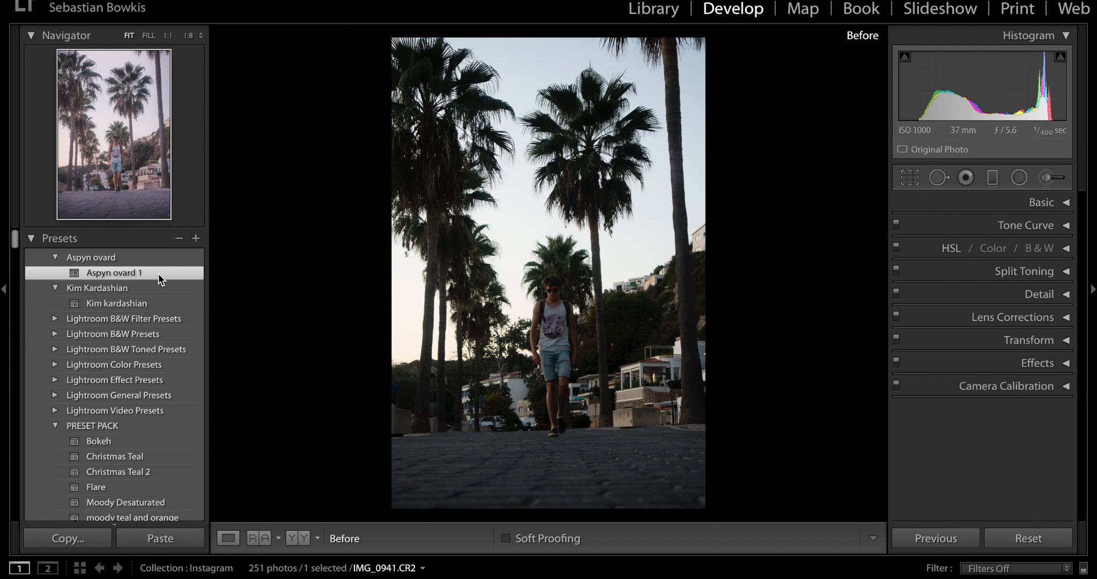
pyautogui.press('\\')
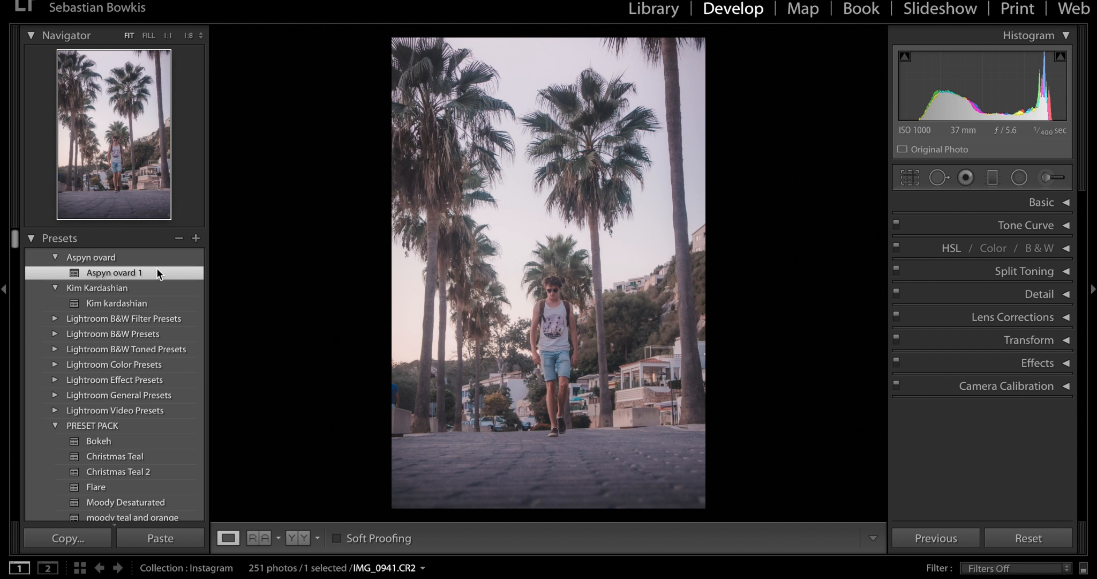
pyautogui.moveTo(159, 271)
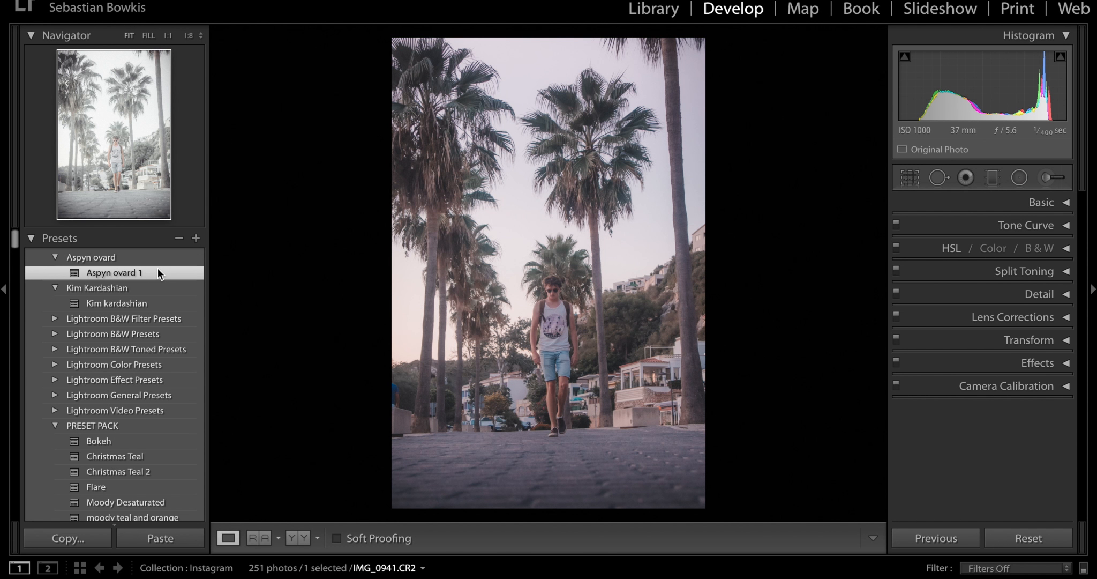
pyautogui.click(158, 269)
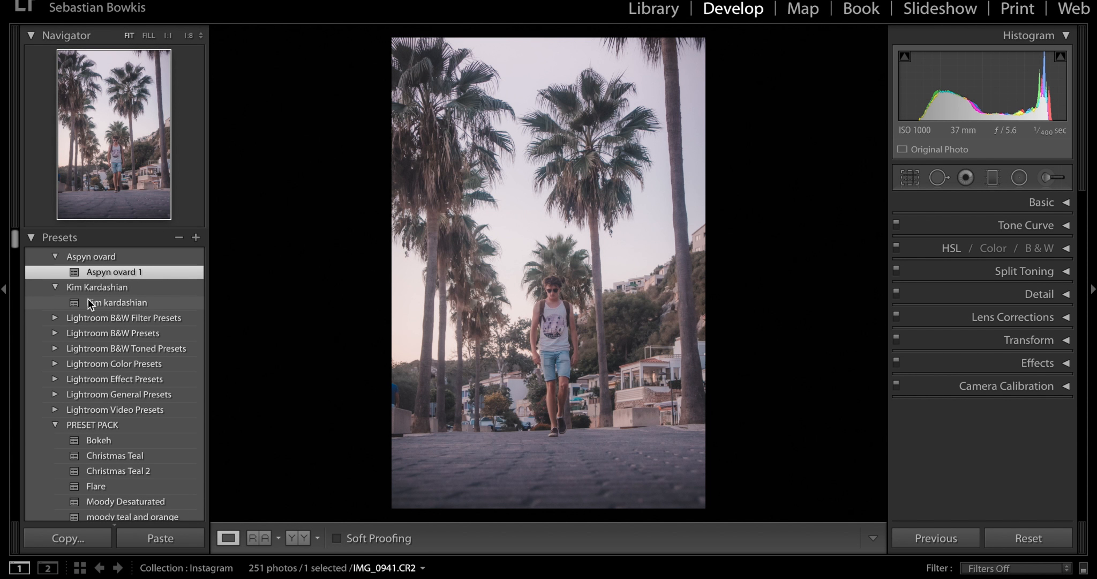
# - Collapse the PRESET PACK, Peter McKinnon, Sam Kolder and User Presets folders in the preset list
pyautogui.scroll(-5, 87, 298)
pyautogui.click(54, 316)
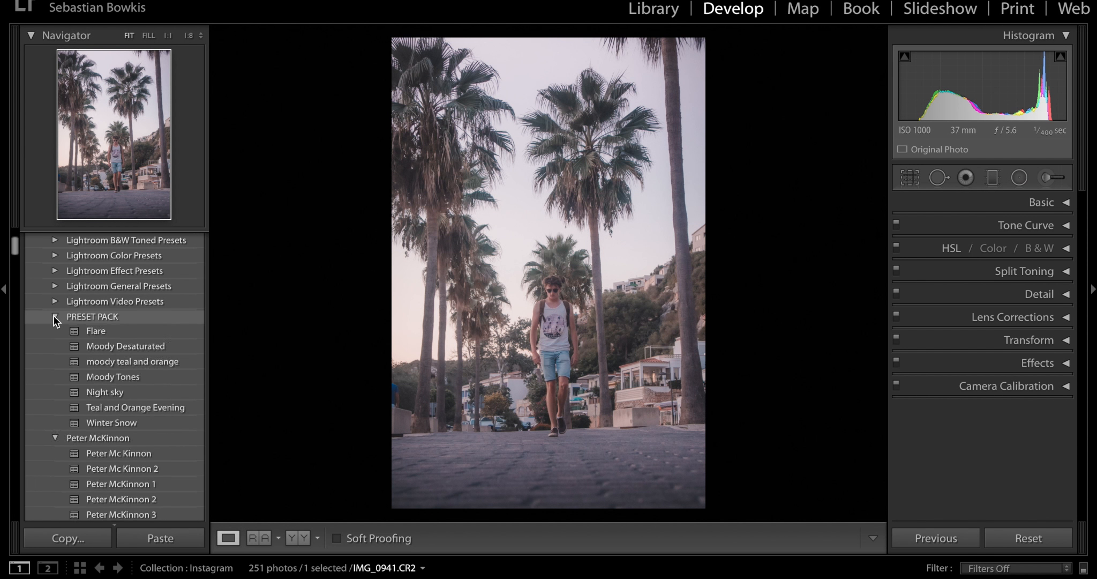
pyautogui.click(54, 330)
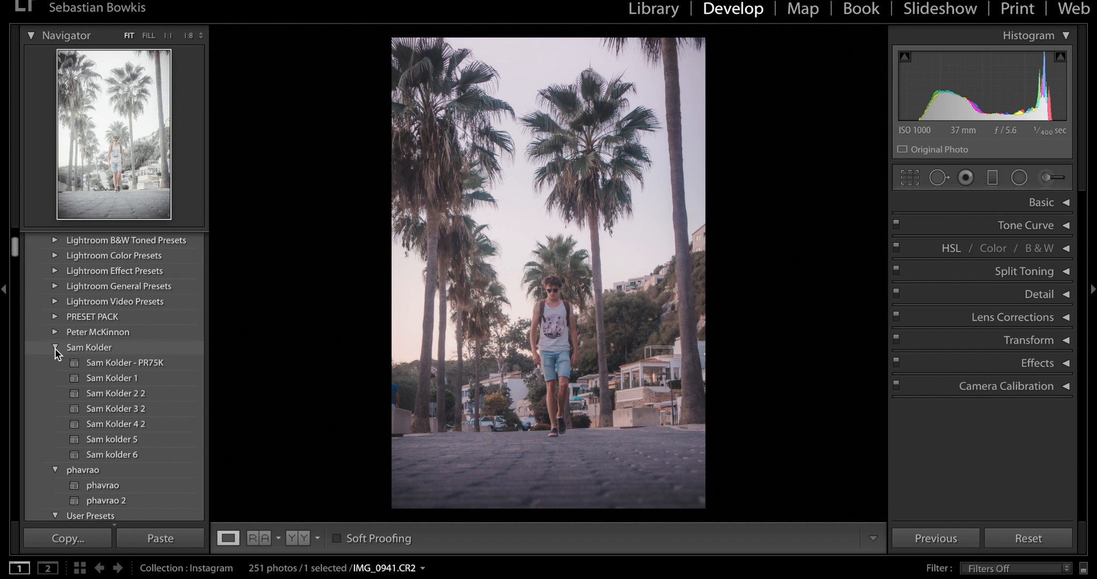
pyautogui.click(55, 348)
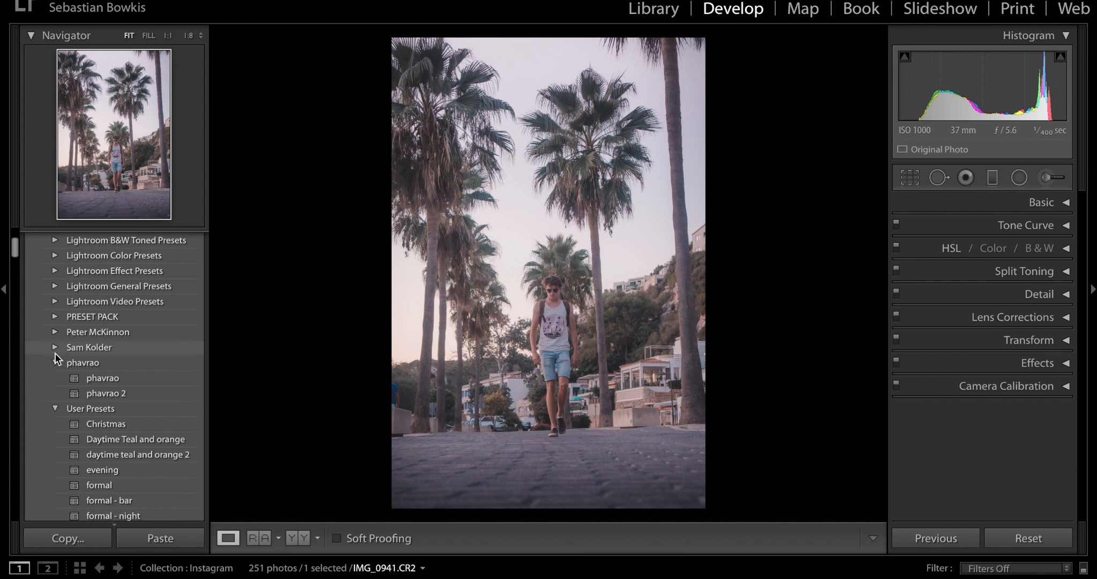
pyautogui.click(53, 408)
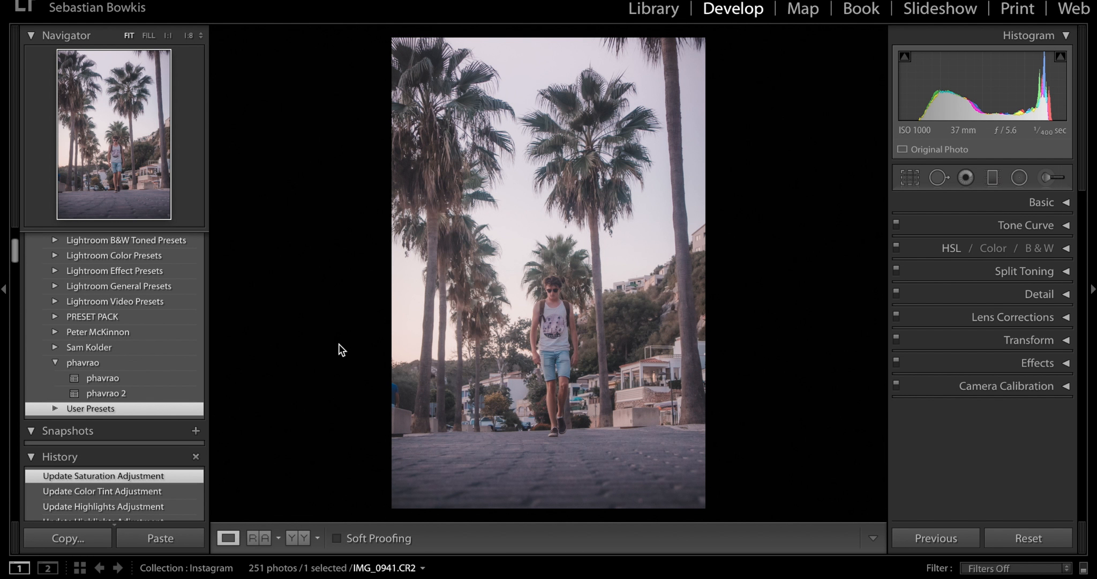